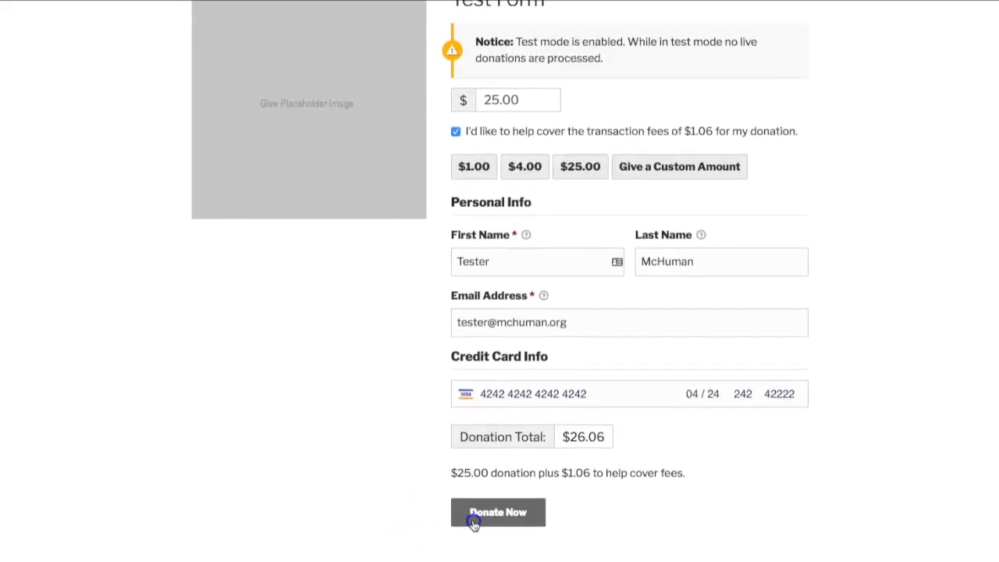
Submit the $25 test donation with its $1.06 fee and review the $26.06 receipt.
{"action": "left_click", "coordinate": [472, 515]}
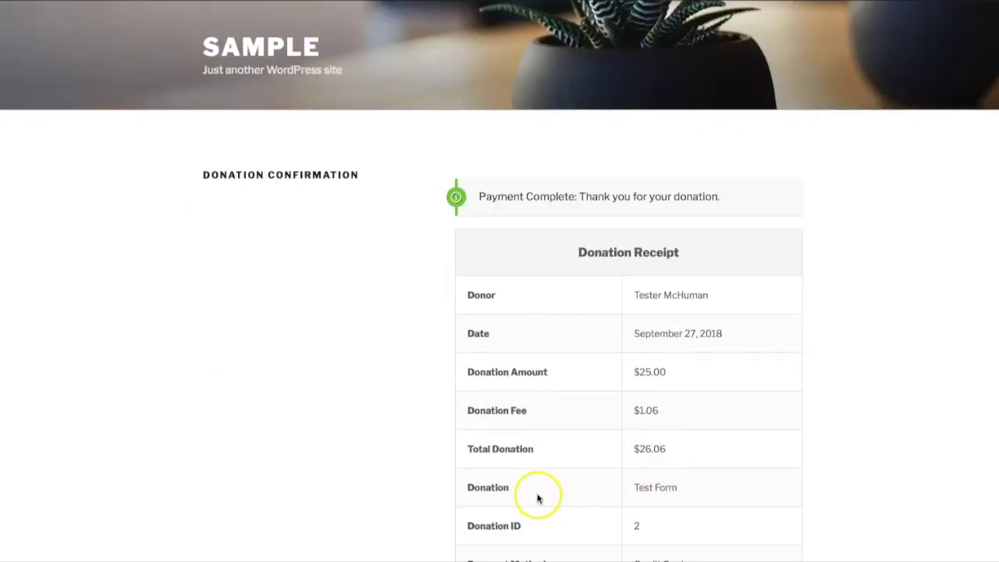
{"action": "scroll", "coordinate": [535, 497], "scroll_direction": "down", "scroll_amount": 2}
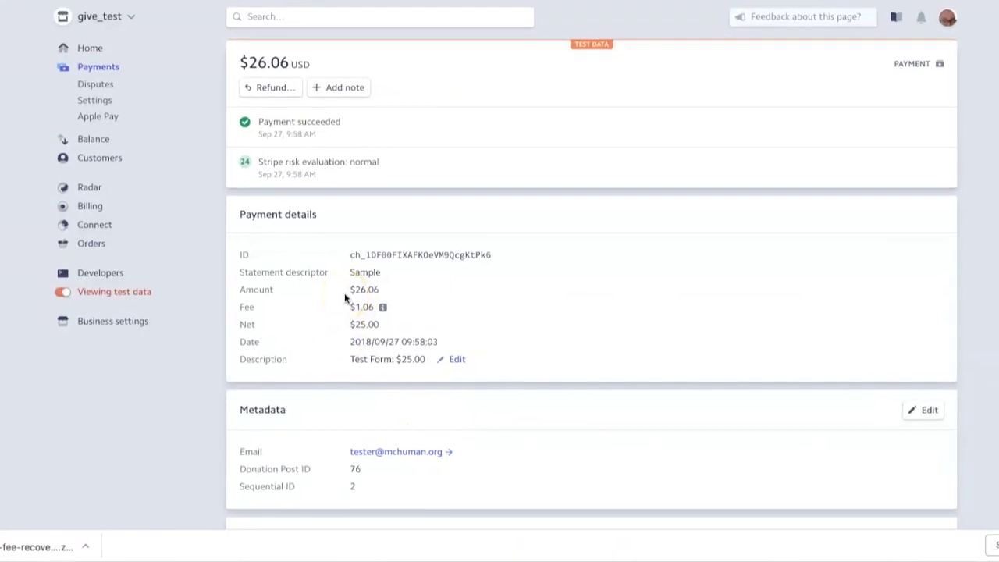
{"action": "left_click", "coordinate": [274, 180]}
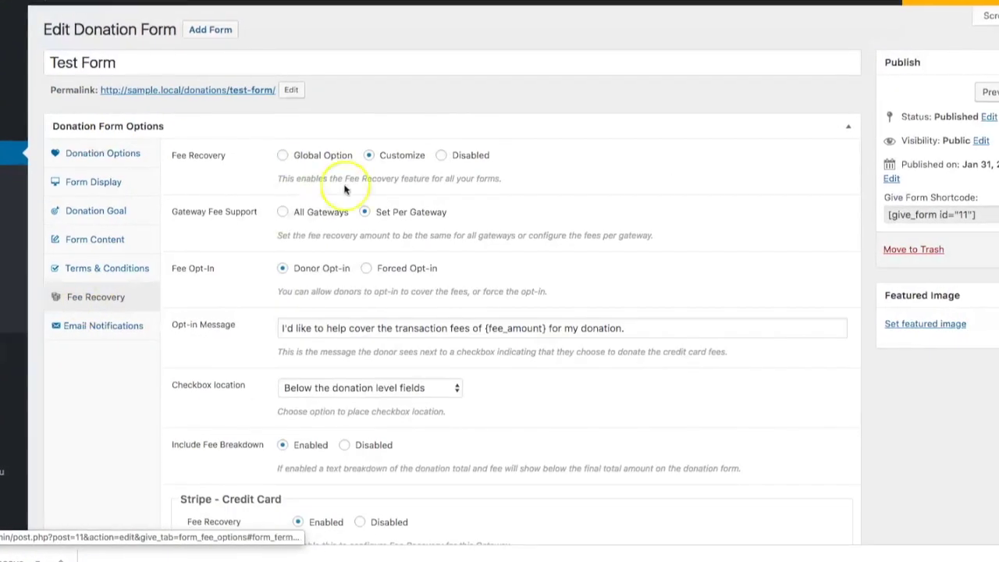
Set the Test Form's Fee Recovery to Customize and review its per-gateway fee fields.
{"action": "left_click", "coordinate": [309, 157]}
{"action": "left_click", "coordinate": [393, 156]}
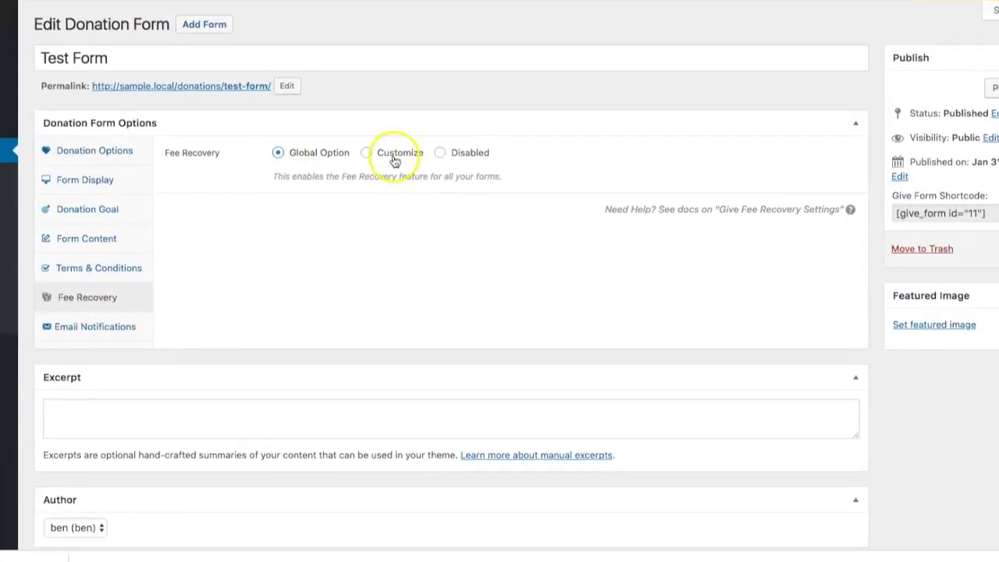
{"action": "scroll", "coordinate": [152, 441], "scroll_direction": "down", "scroll_amount": 10}
{"action": "scroll", "coordinate": [241, 220], "scroll_direction": "up", "scroll_amount": 3}
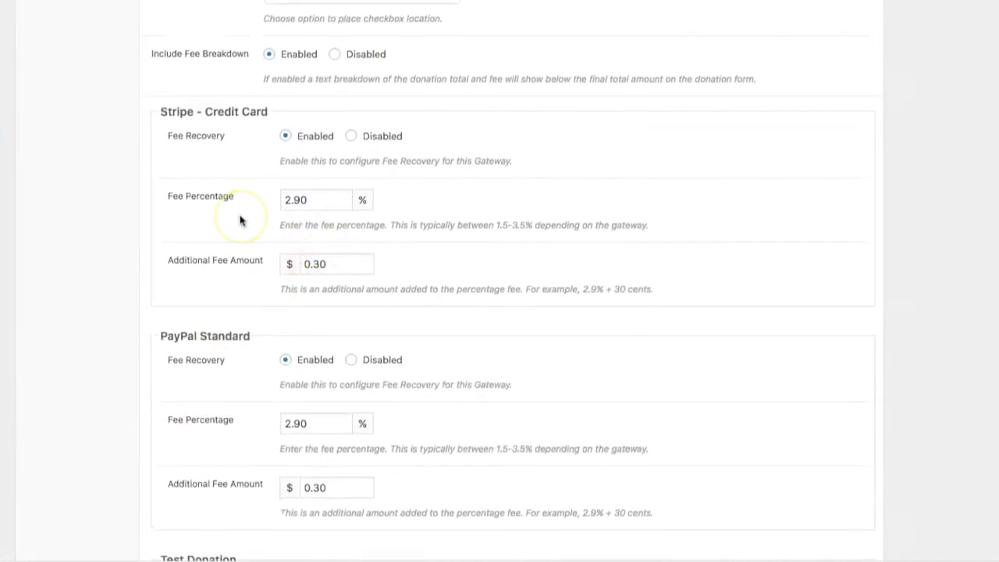
{"action": "scroll", "coordinate": [223, 421], "scroll_direction": "down", "scroll_amount": 4}
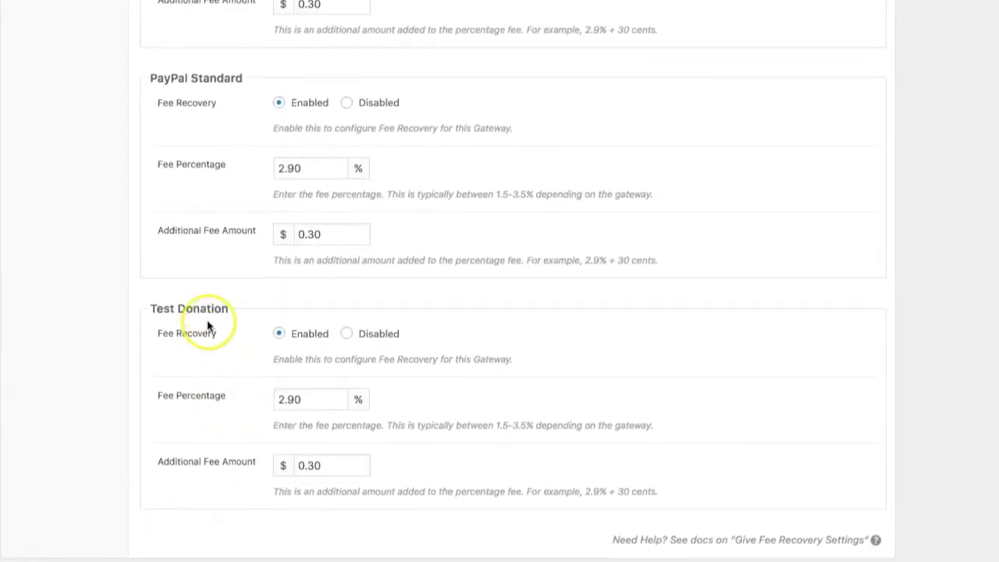
{"action": "scroll", "coordinate": [206, 320], "scroll_direction": "up", "scroll_amount": 10}
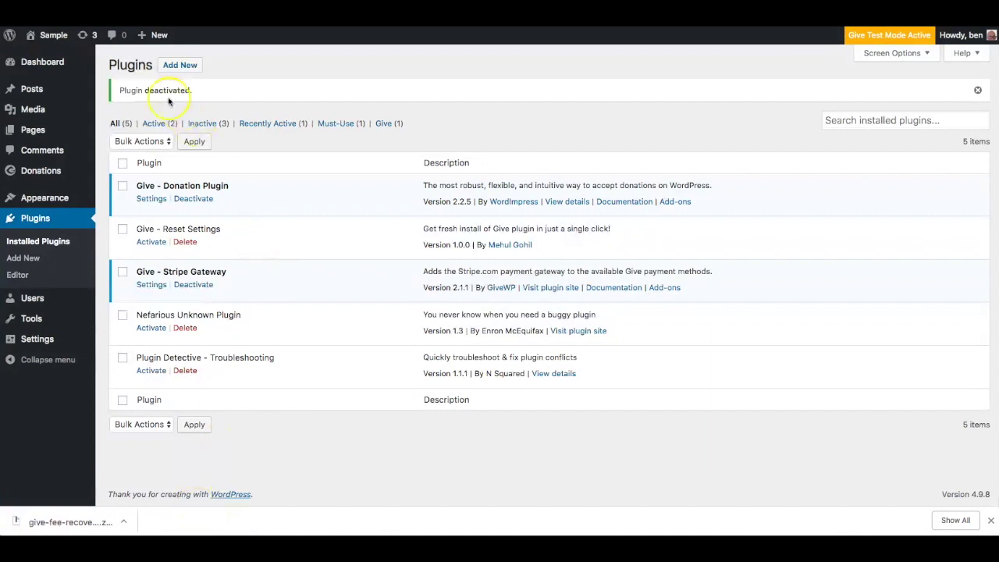
Upload give-fee-recovery.zip as a new plugin, install it and activate it.
{"action": "left_click", "coordinate": [175, 66]}
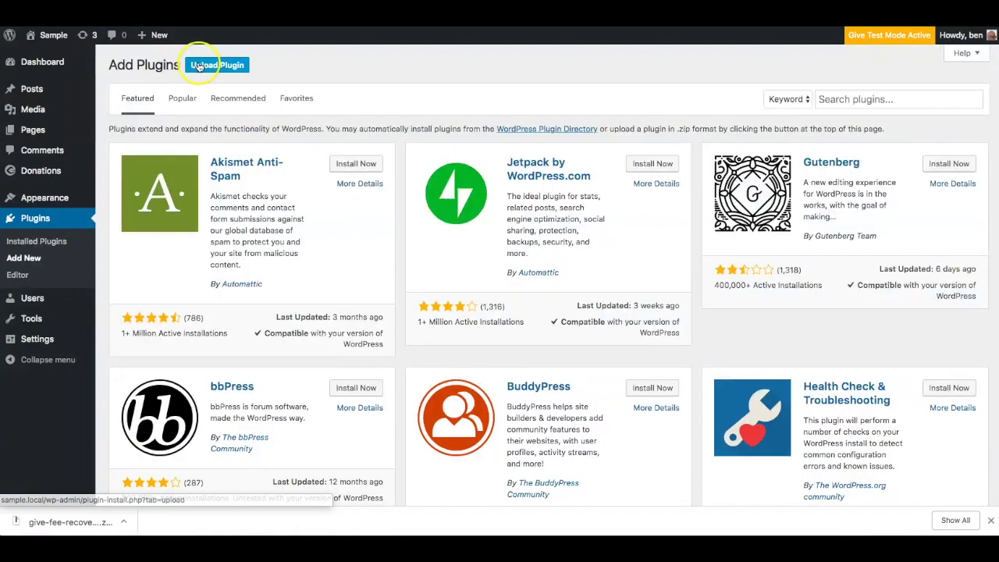
{"action": "left_click", "coordinate": [200, 66]}
{"action": "left_click", "coordinate": [458, 174]}
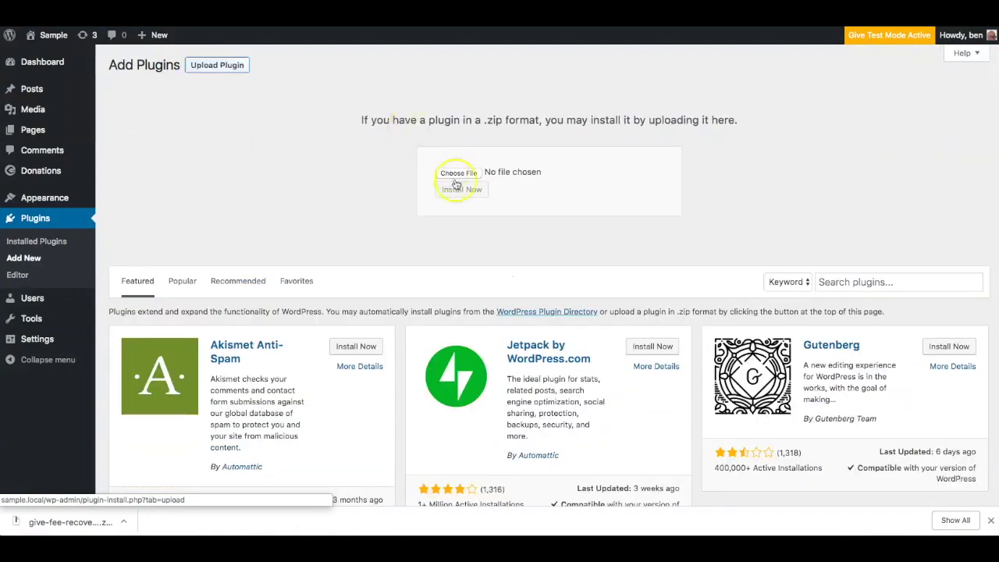
{"action": "left_click", "coordinate": [70, 528]}
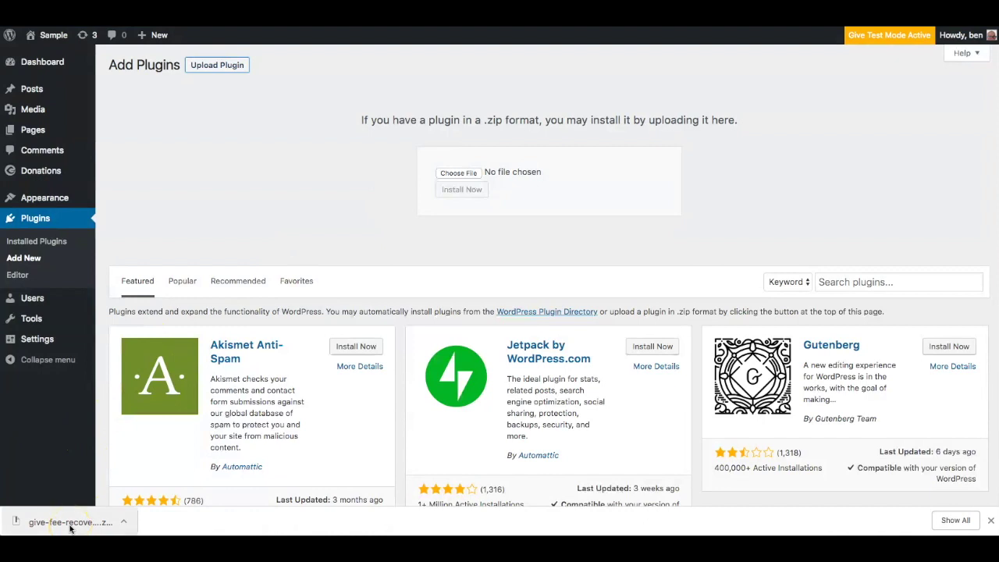
{"action": "left_click_drag", "start_coordinate": [70, 528], "coordinate": [456, 177]}
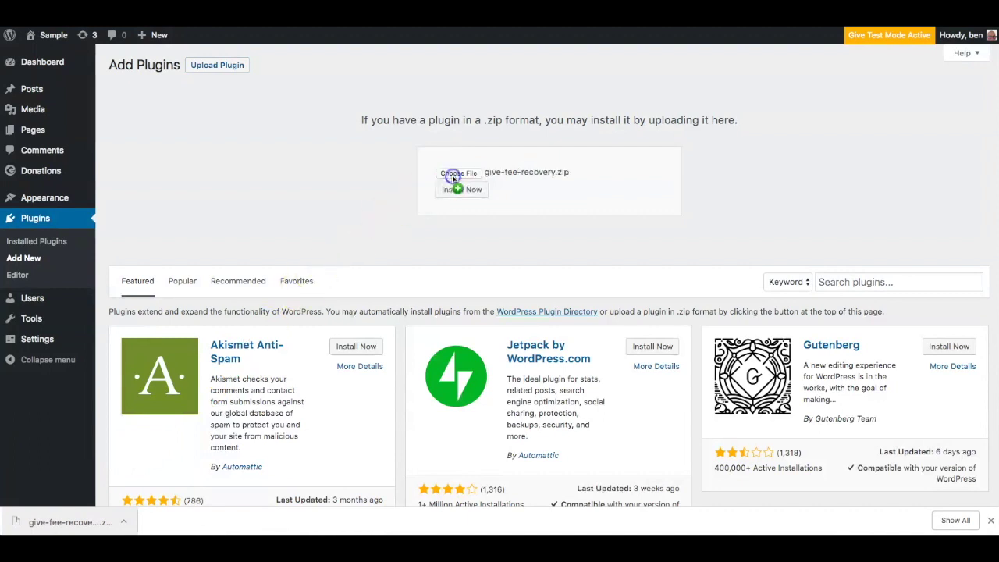
{"action": "left_click", "coordinate": [460, 192]}
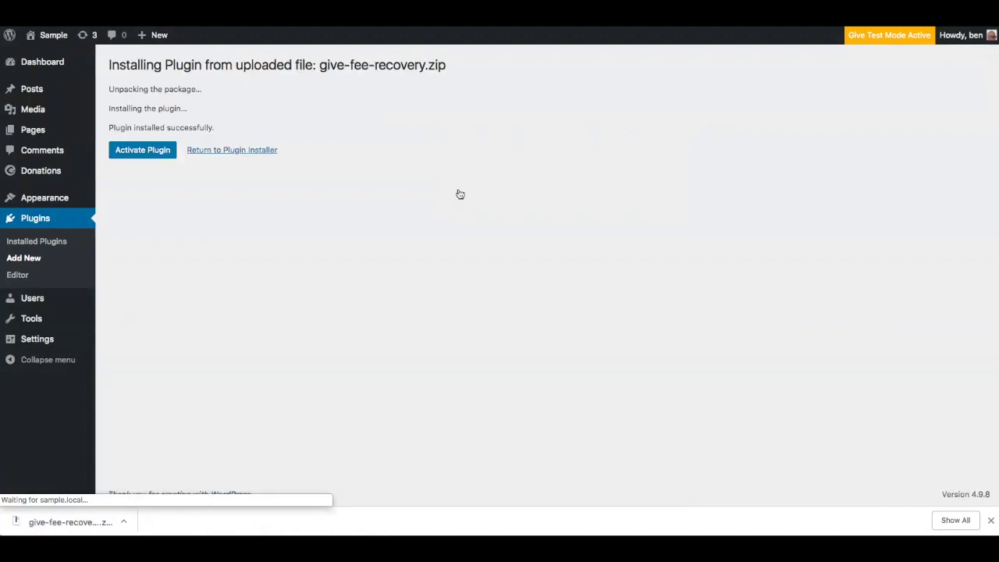
{"action": "left_click", "coordinate": [143, 156]}
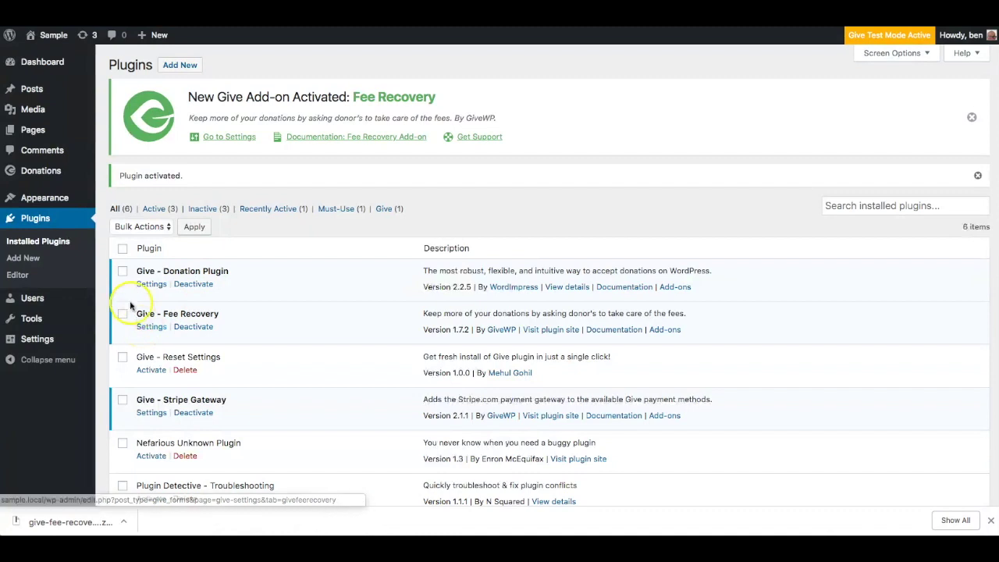
Go to the Fee Recovery add-on settings from the activation notice.
{"action": "mouse_move", "coordinate": [49, 169]}
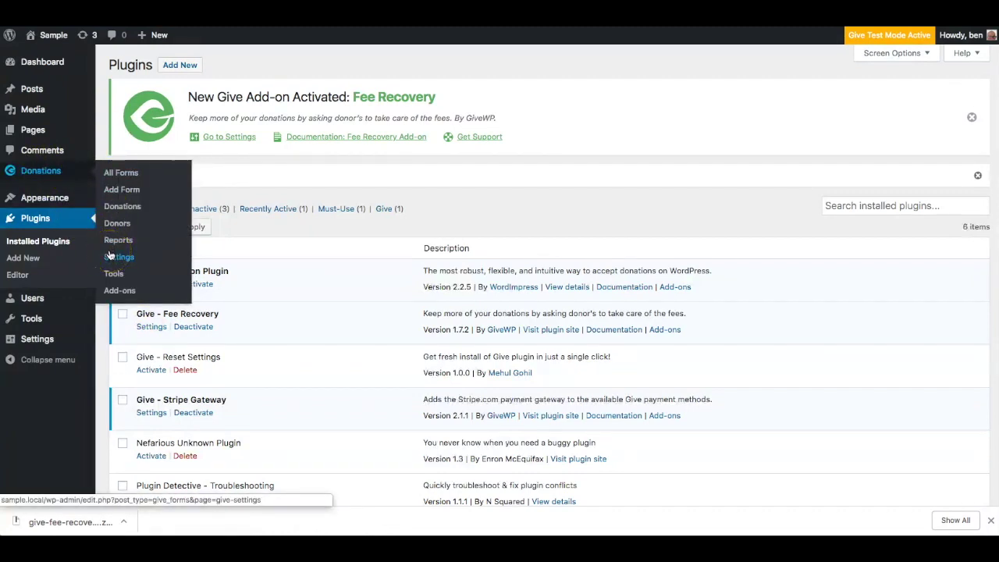
{"action": "left_click", "coordinate": [223, 136]}
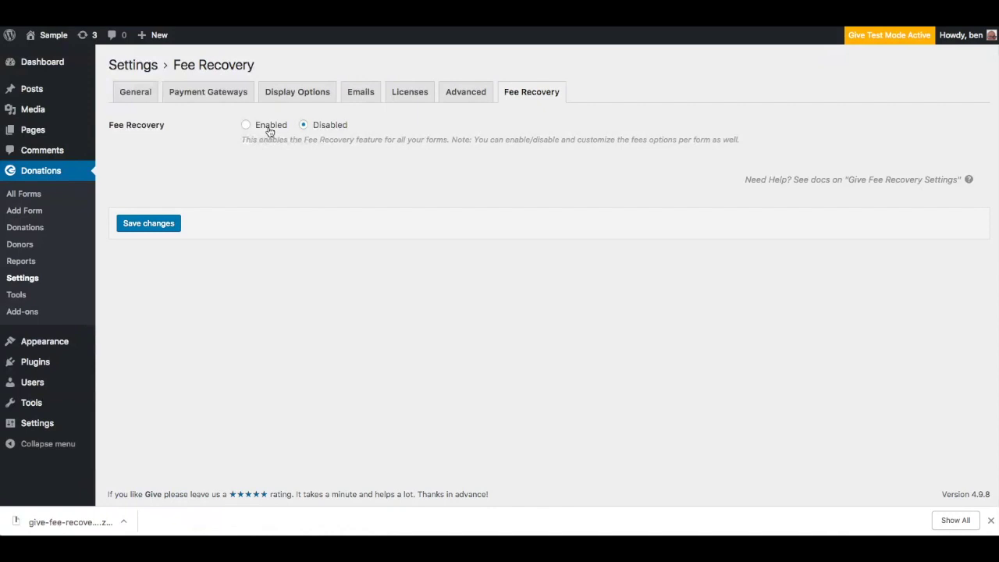
Enable Fee Recovery globally for all forms.
{"action": "left_click", "coordinate": [269, 126]}
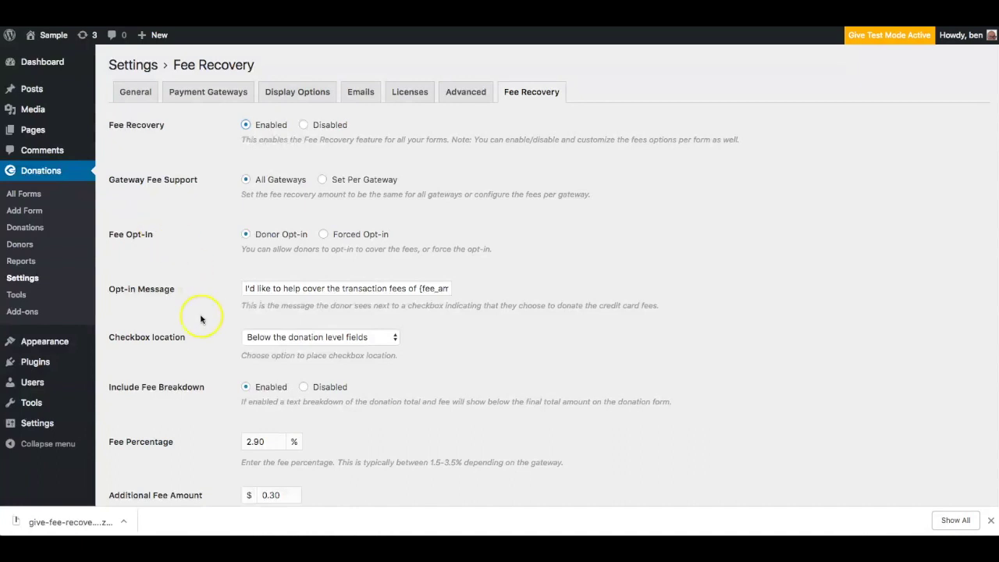
{"action": "scroll", "coordinate": [202, 323], "scroll_direction": "down", "scroll_amount": 2}
{"action": "scroll", "coordinate": [202, 323], "scroll_direction": "down", "scroll_amount": 1}
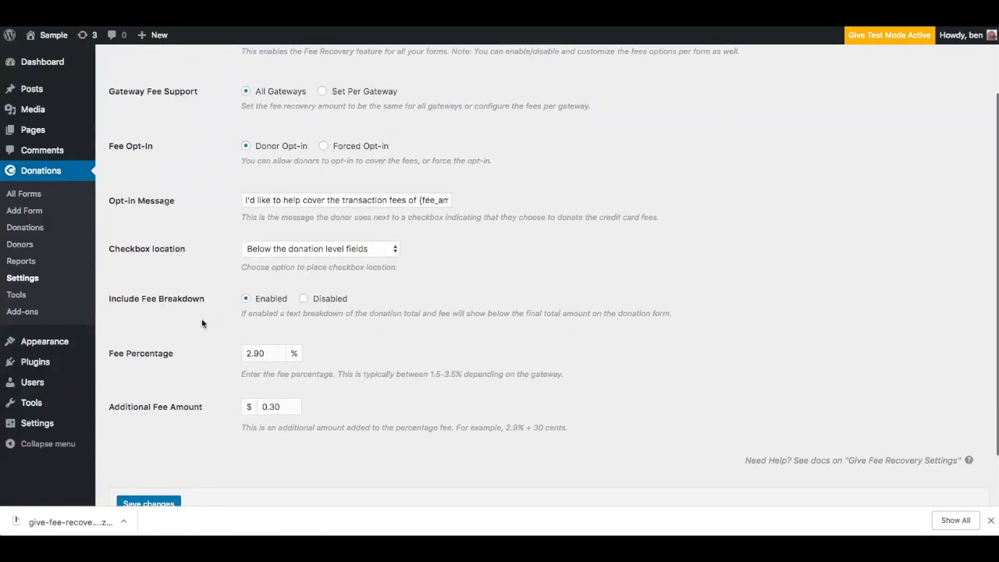
{"action": "scroll", "coordinate": [201, 323], "scroll_direction": "down", "scroll_amount": 1}
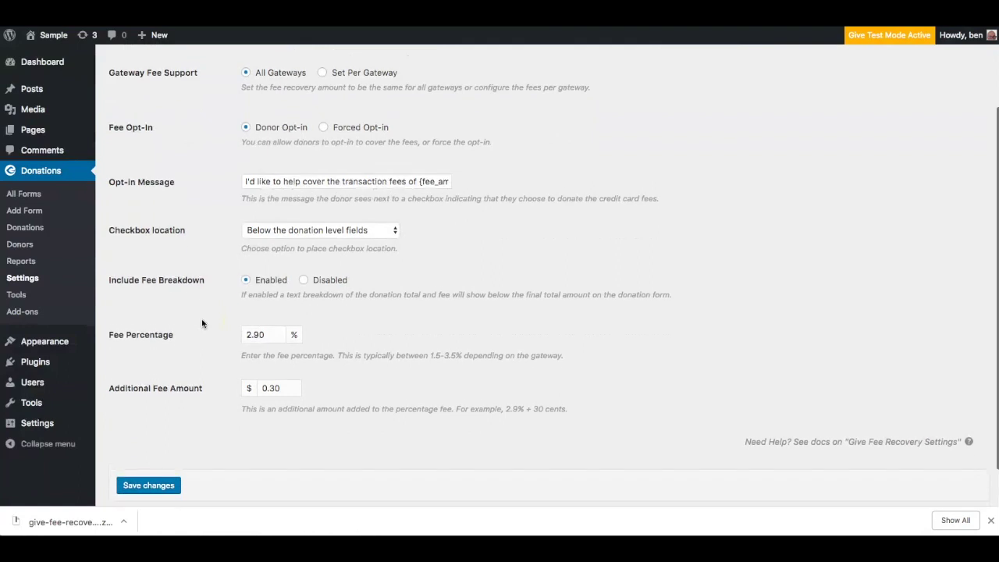
{"action": "scroll", "coordinate": [201, 323], "scroll_direction": "up", "scroll_amount": 3}
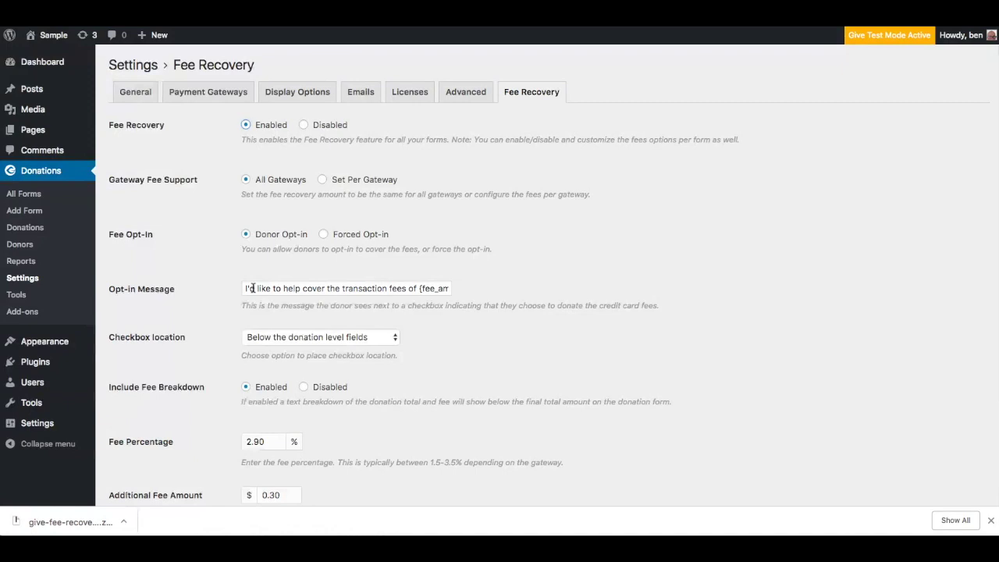
Preview the Forced Opt-in fee message, then return to Donor Opt-in.
{"action": "left_click", "coordinate": [323, 234]}
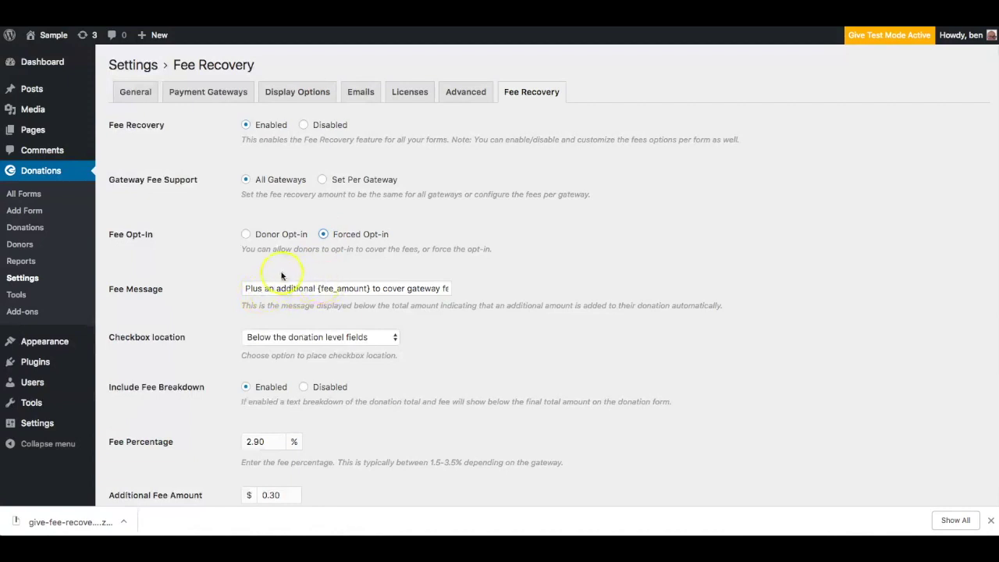
{"action": "left_click", "coordinate": [244, 287]}
{"action": "left_click", "coordinate": [423, 288]}
{"action": "left_click", "coordinate": [283, 285]}
{"action": "left_click", "coordinate": [278, 235]}
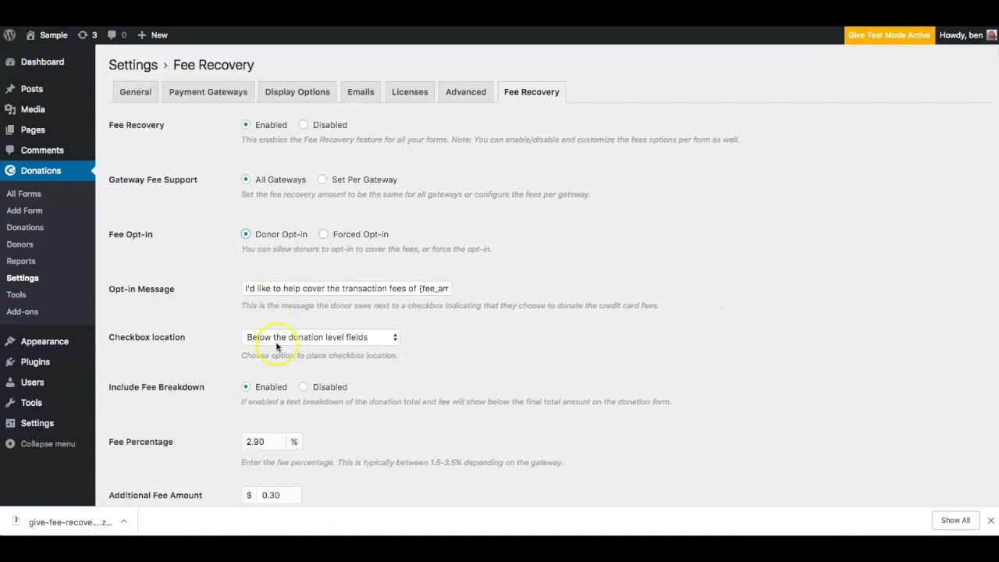
Place the fee opt-in checkbox below the top donation amount field.
{"action": "left_click", "coordinate": [279, 340]}
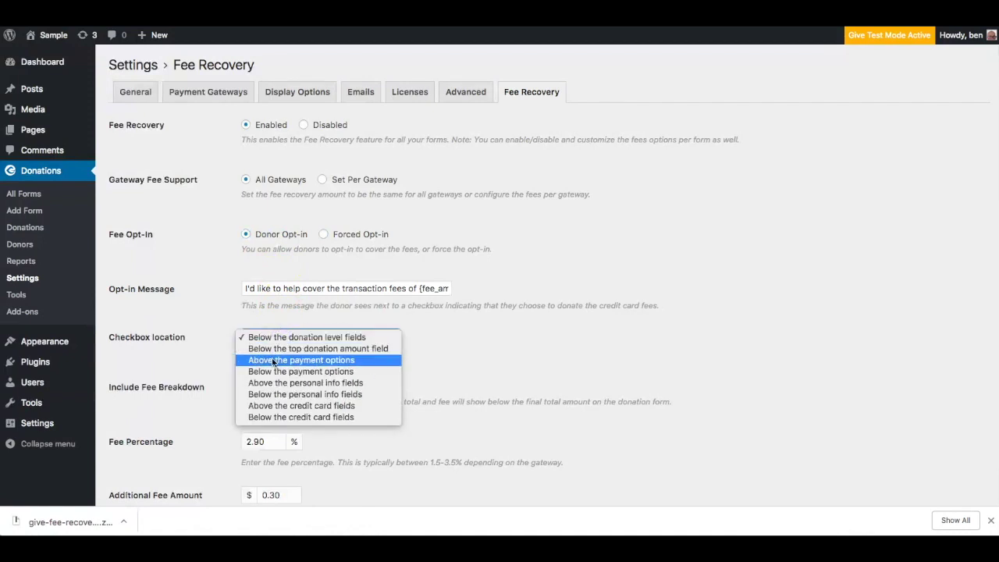
{"action": "left_click", "coordinate": [277, 351]}
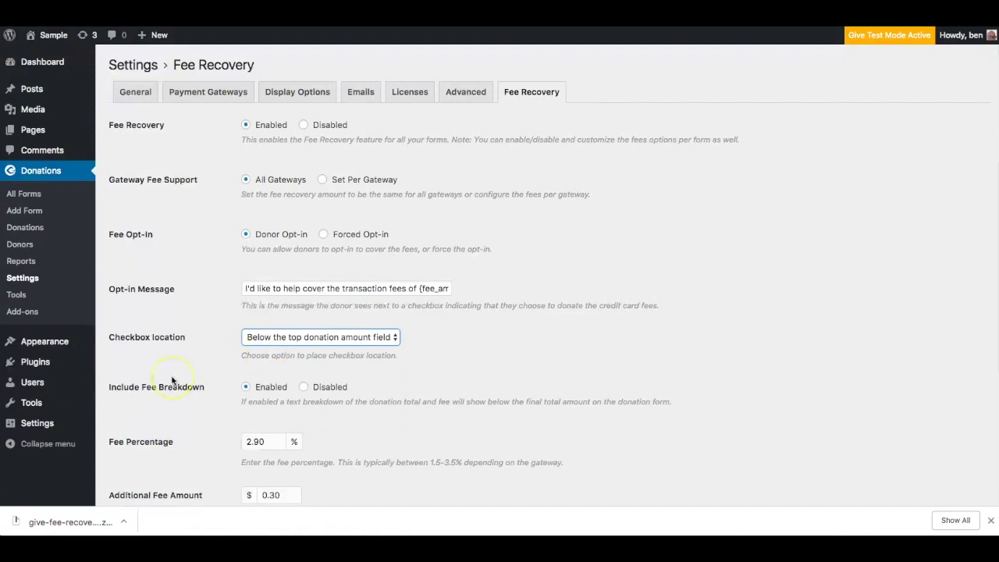
{"action": "scroll", "coordinate": [173, 380], "scroll_direction": "down", "scroll_amount": 2}
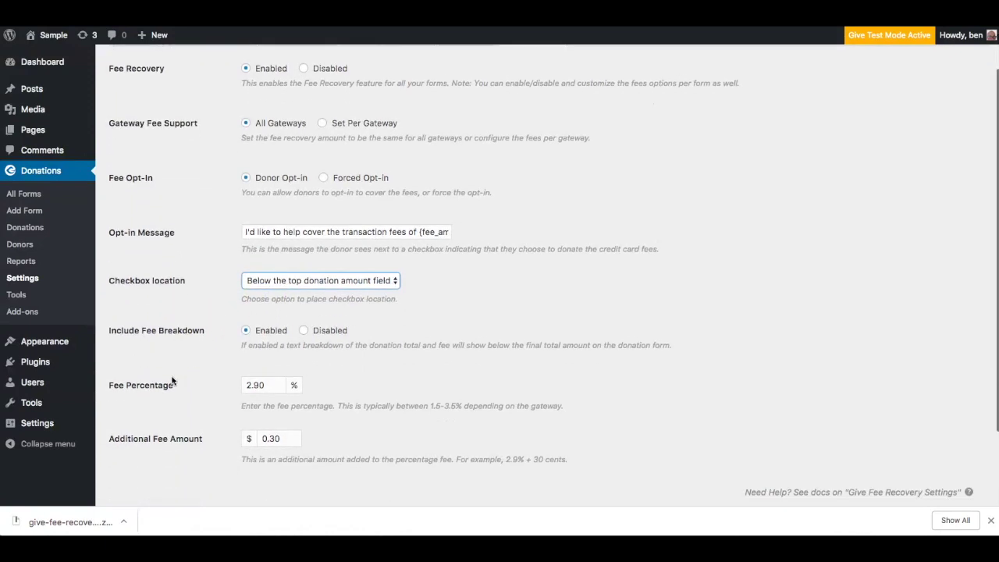
{"action": "scroll", "coordinate": [173, 380], "scroll_direction": "down", "scroll_amount": 1}
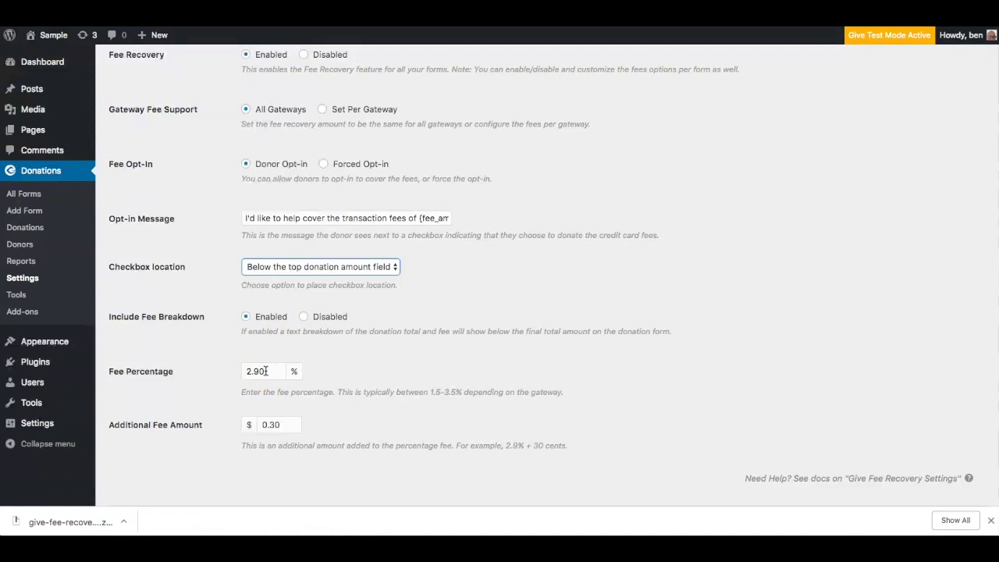
Confirm the 2.90% plus $0.30 fee values and save the Fee Recovery settings.
{"action": "left_click", "coordinate": [239, 371]}
{"action": "left_click", "coordinate": [268, 423]}
{"action": "scroll", "coordinate": [276, 422], "scroll_direction": "down", "scroll_amount": 2}
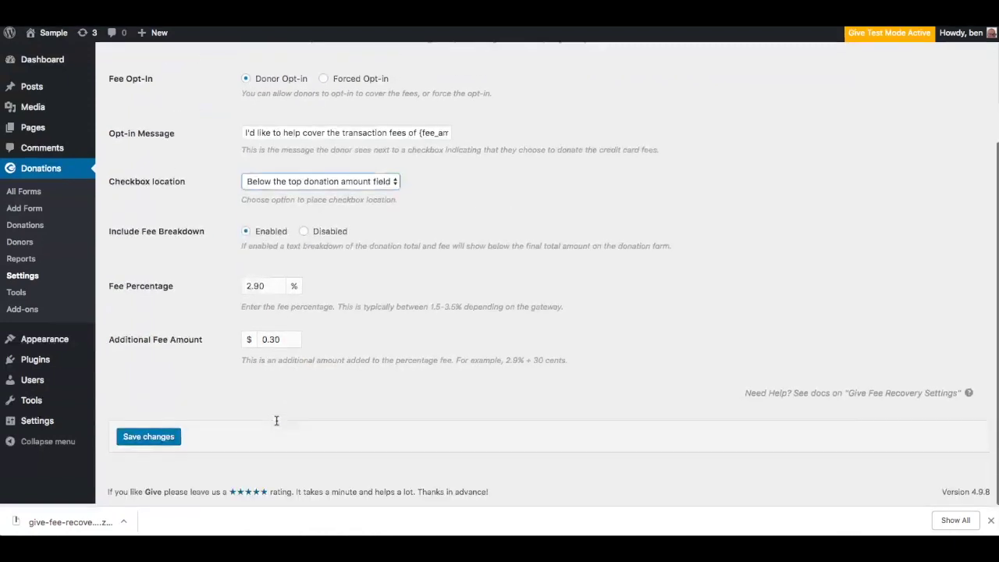
{"action": "left_click", "coordinate": [161, 443]}
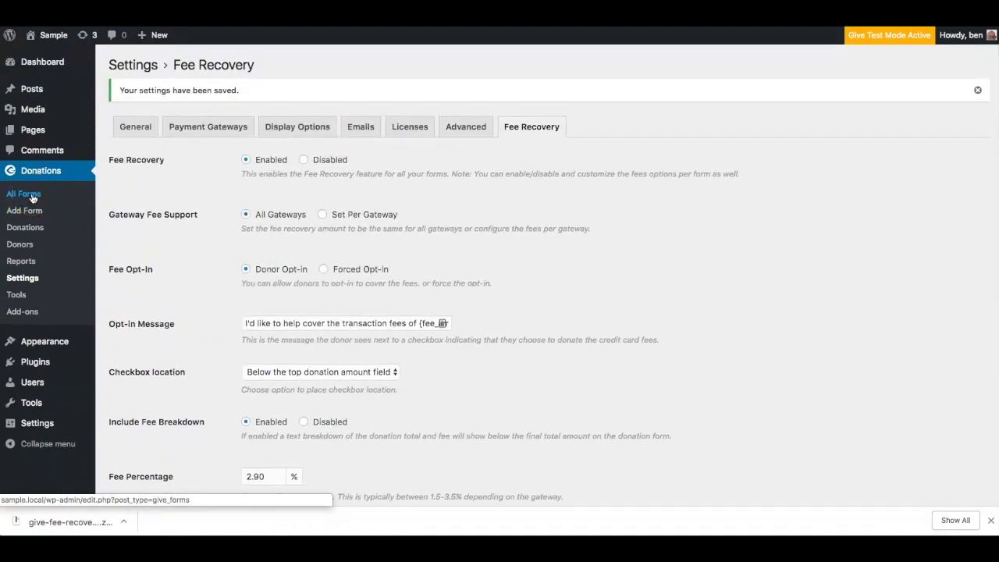
Keep the Test Form's Fee Recovery on Global Option and view the live form via its permalink.
{"action": "left_click", "coordinate": [33, 197]}
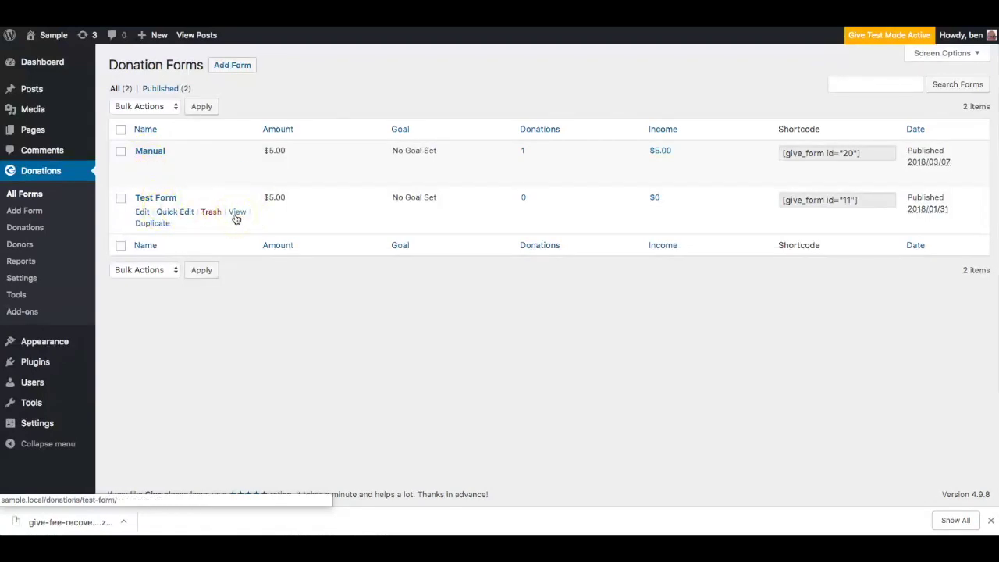
{"action": "left_click", "coordinate": [156, 198]}
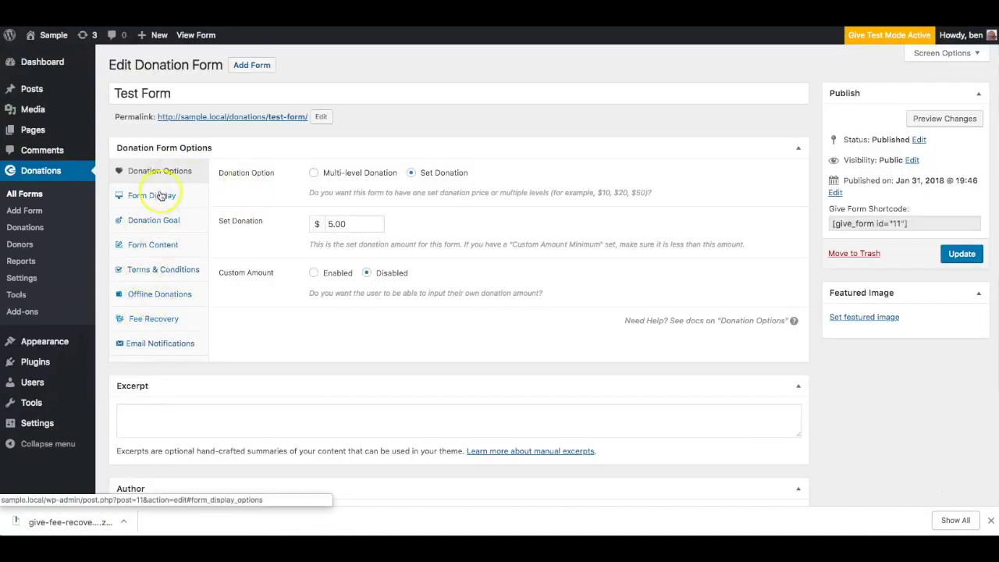
{"action": "left_click", "coordinate": [145, 322]}
{"action": "left_click", "coordinate": [289, 235]}
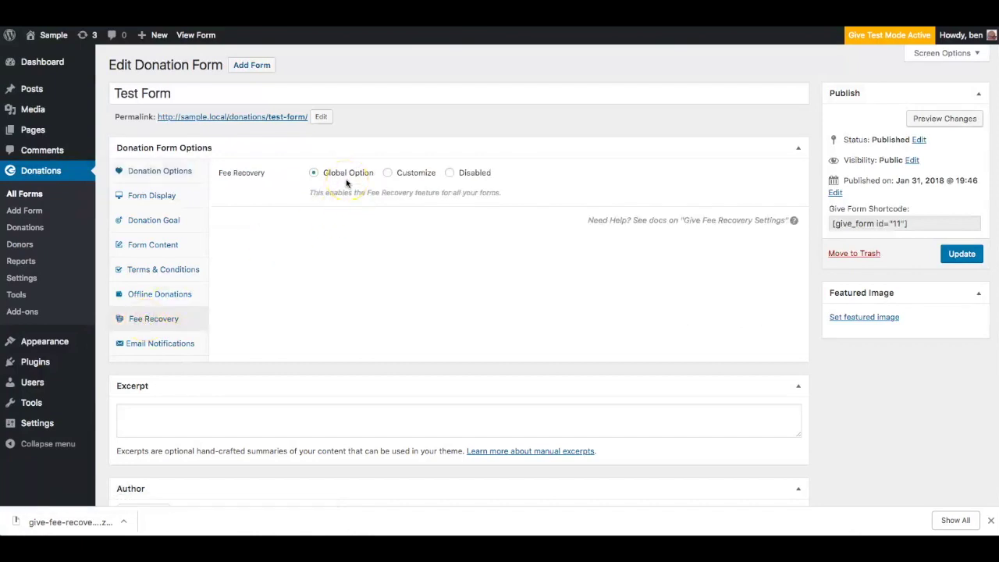
{"action": "left_click", "coordinate": [401, 180]}
{"action": "left_click", "coordinate": [237, 117]}
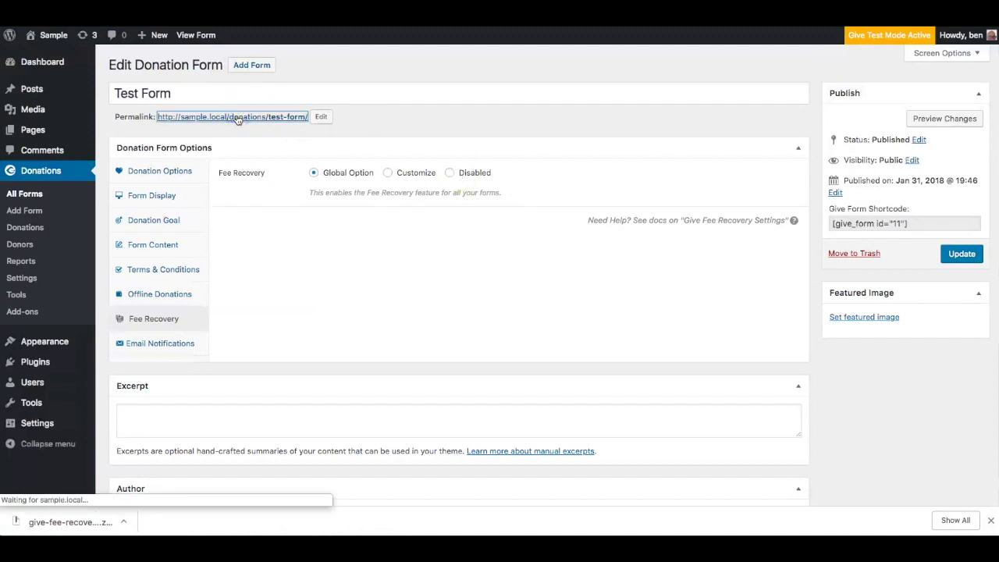
Toggle the transaction-fee checkbox on the $5.00 donation, ending opted in at $5.46 total.
{"action": "scroll", "coordinate": [174, 336], "scroll_direction": "down", "scroll_amount": 3}
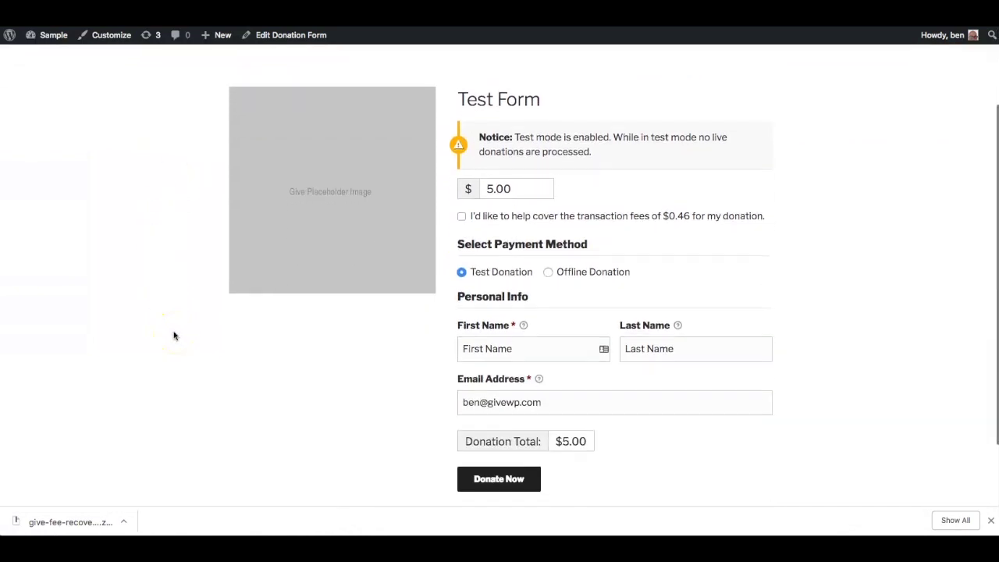
{"action": "scroll", "coordinate": [174, 335], "scroll_direction": "down", "scroll_amount": 1}
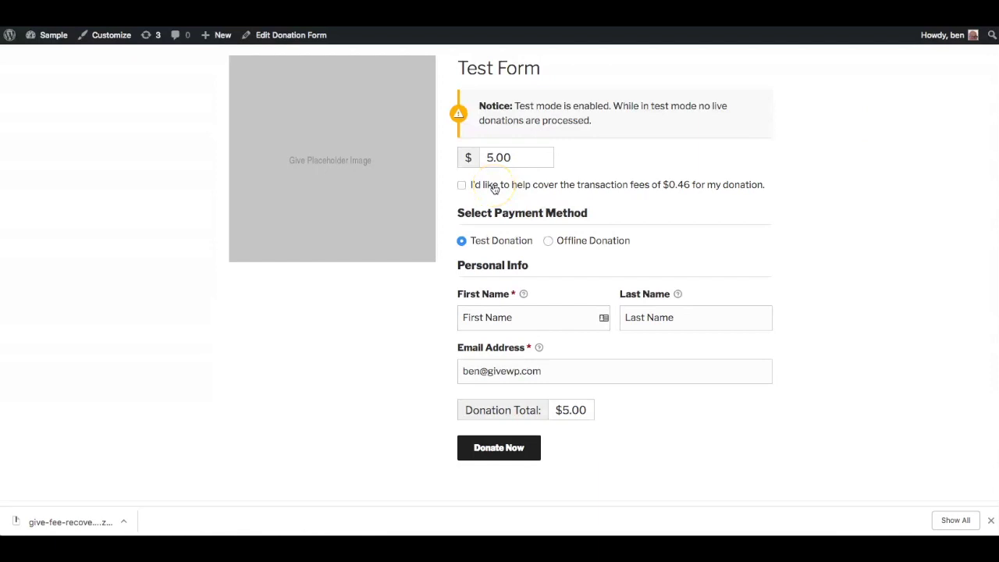
{"action": "left_click", "coordinate": [501, 157]}
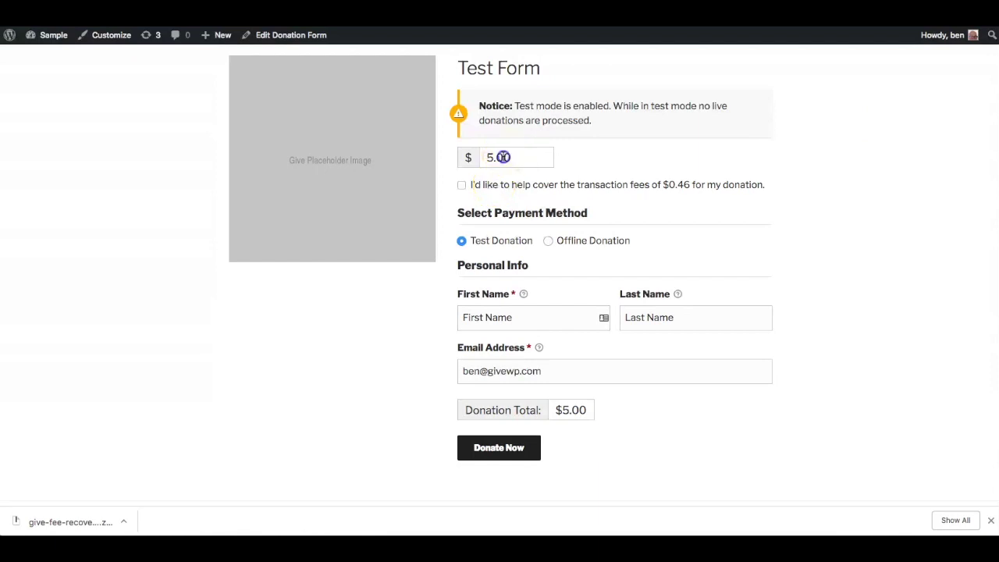
{"action": "left_click", "coordinate": [462, 185]}
{"action": "left_click", "coordinate": [462, 185]}
{"action": "left_click", "coordinate": [462, 185]}
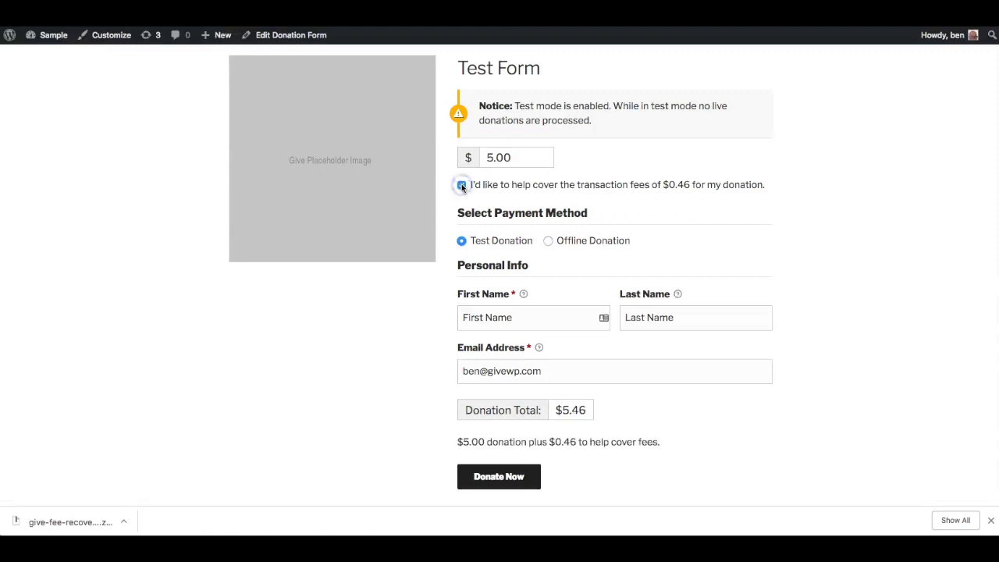
{"action": "left_click", "coordinate": [461, 186]}
{"action": "left_click", "coordinate": [462, 186]}
Enable custom amounts and switch the Test Form to multi-level donations.
{"action": "left_click", "coordinate": [286, 35]}
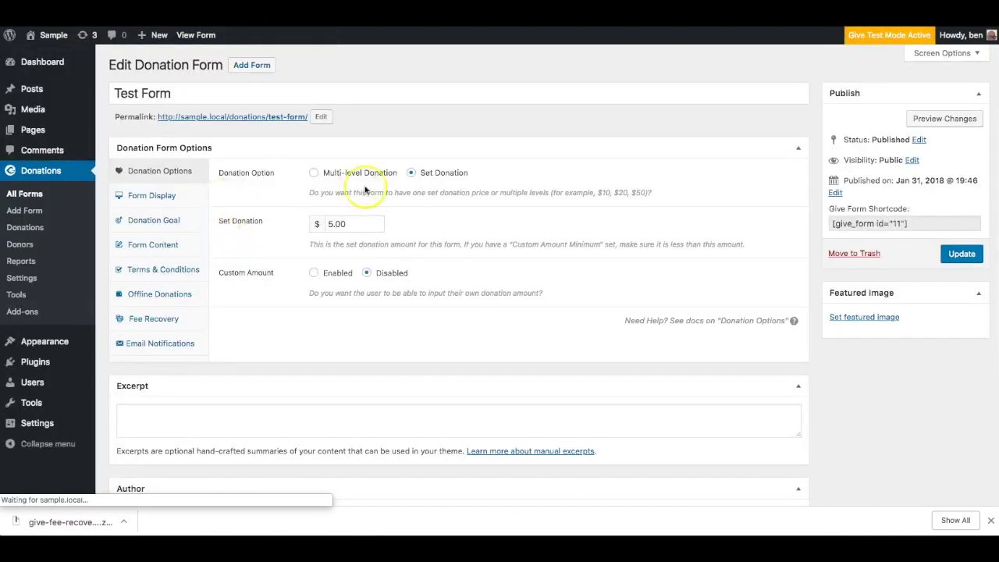
{"action": "left_click", "coordinate": [330, 278]}
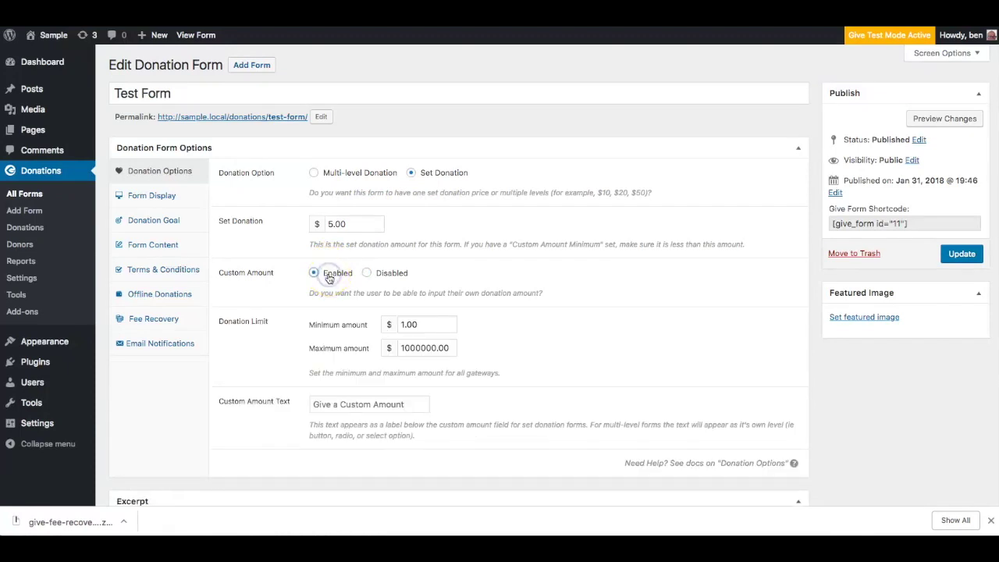
{"action": "left_click", "coordinate": [351, 174]}
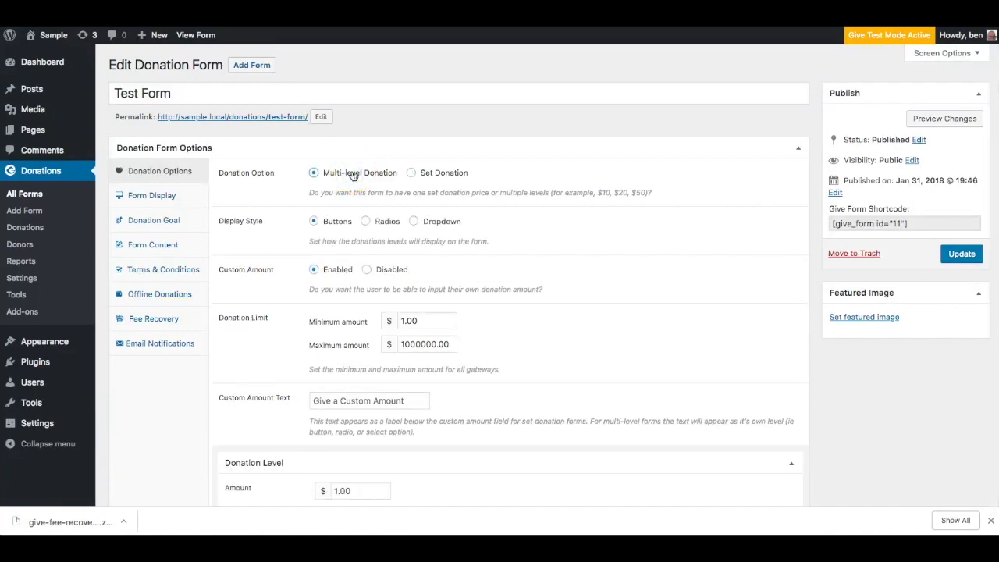
{"action": "left_click", "coordinate": [333, 224]}
{"action": "left_click", "coordinate": [343, 271]}
{"action": "scroll", "coordinate": [326, 331], "scroll_direction": "down", "scroll_amount": 2}
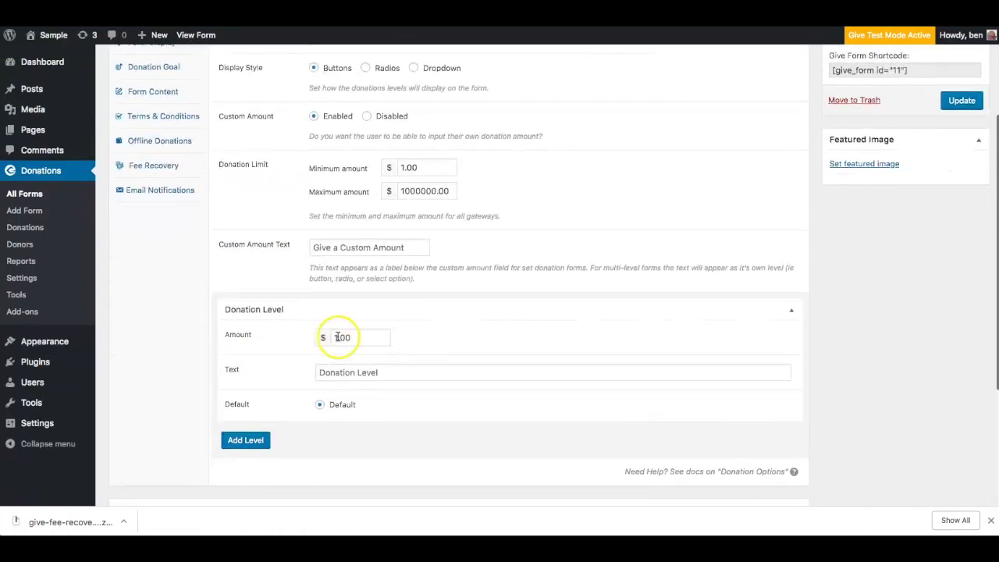
Add $4 and $25 donation levels and update the form.
{"action": "left_click", "coordinate": [262, 442]}
{"action": "scroll", "coordinate": [262, 442], "scroll_direction": "down", "scroll_amount": 1}
{"action": "left_click", "coordinate": [346, 361]}
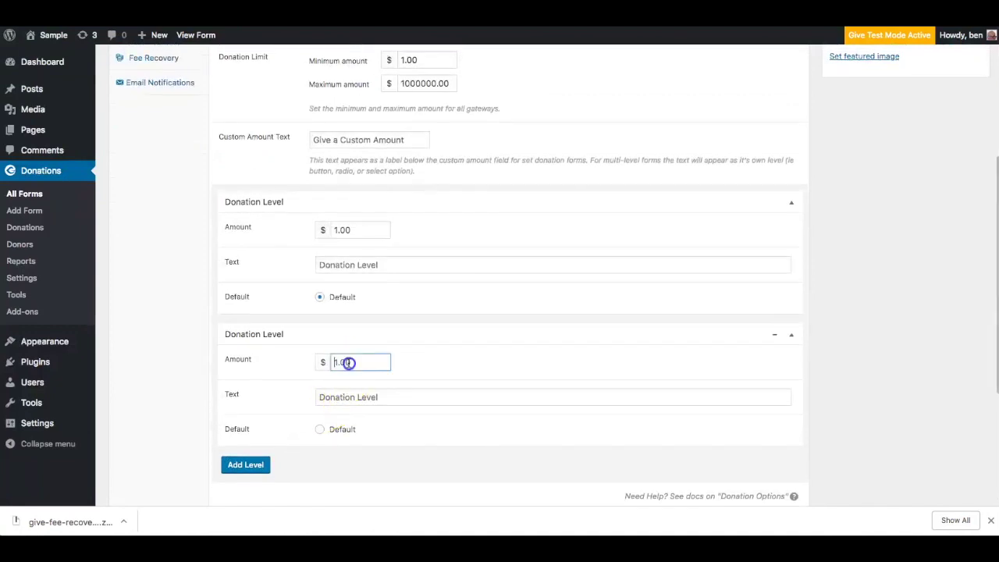
{"action": "type", "text": "4"}
{"action": "left_click", "coordinate": [250, 465]}
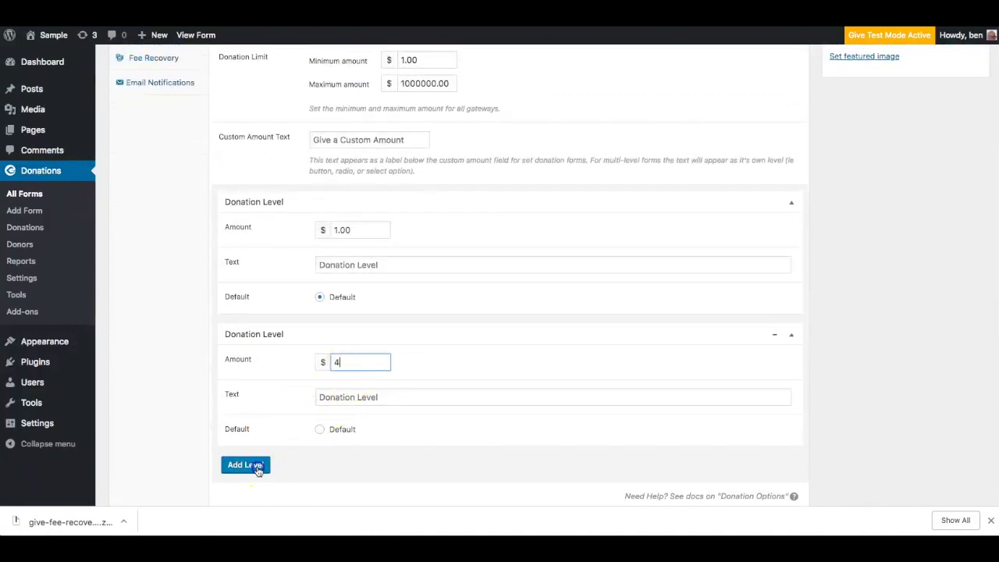
{"action": "left_click", "coordinate": [336, 495]}
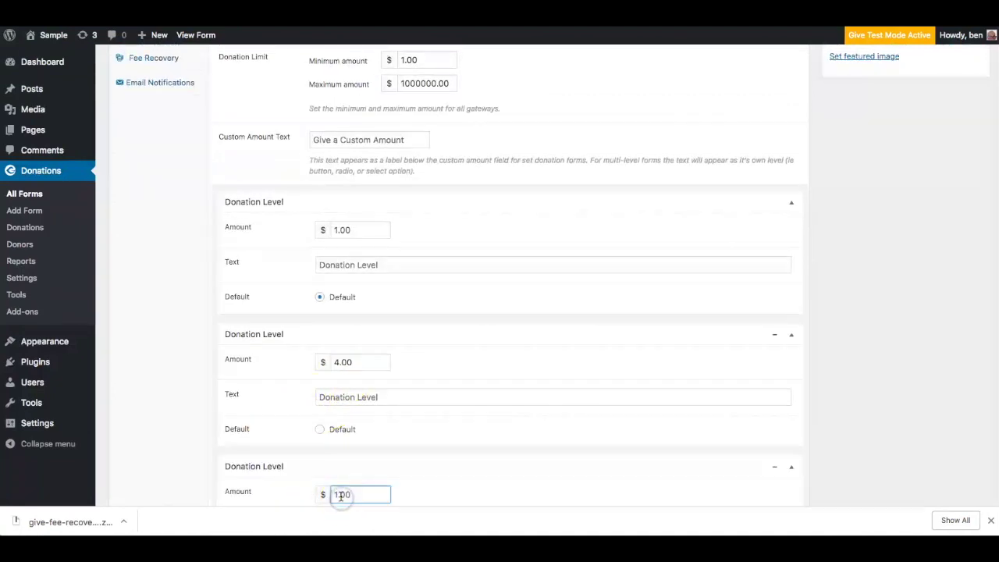
{"action": "type", "text": "25"}
{"action": "scroll", "coordinate": [355, 468], "scroll_direction": "down", "scroll_amount": 3}
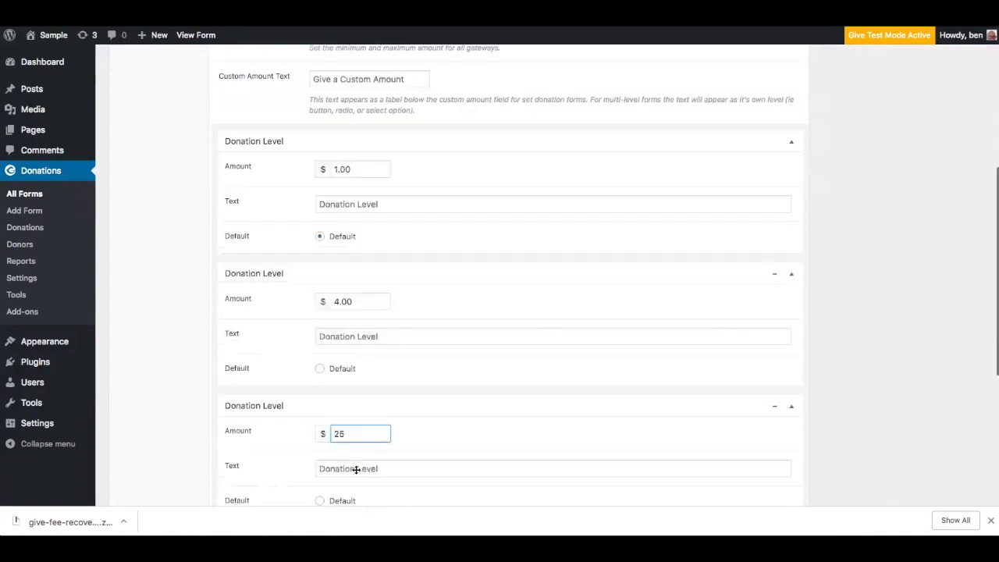
{"action": "scroll", "coordinate": [475, 361], "scroll_direction": "up", "scroll_amount": 7}
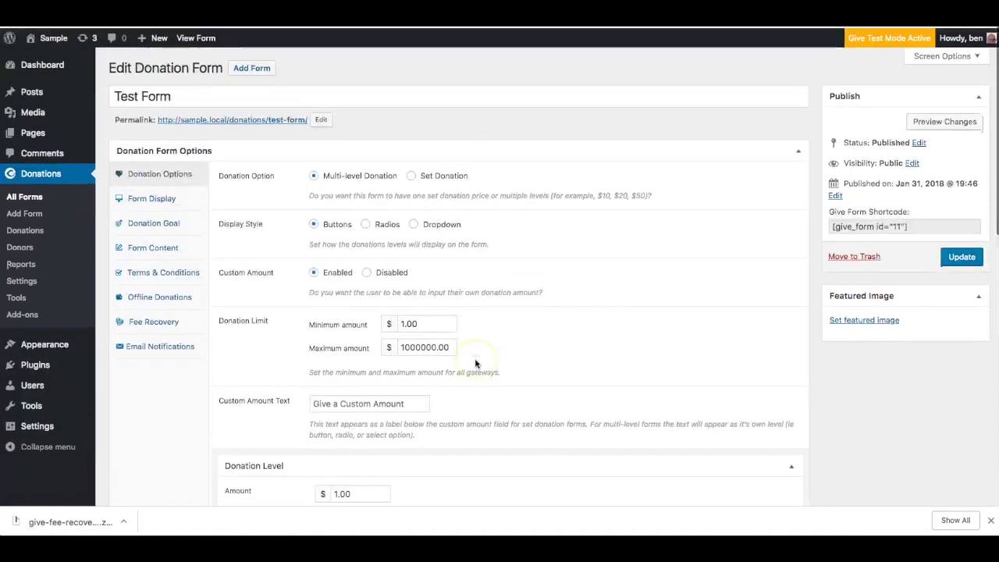
{"action": "left_click", "coordinate": [961, 254]}
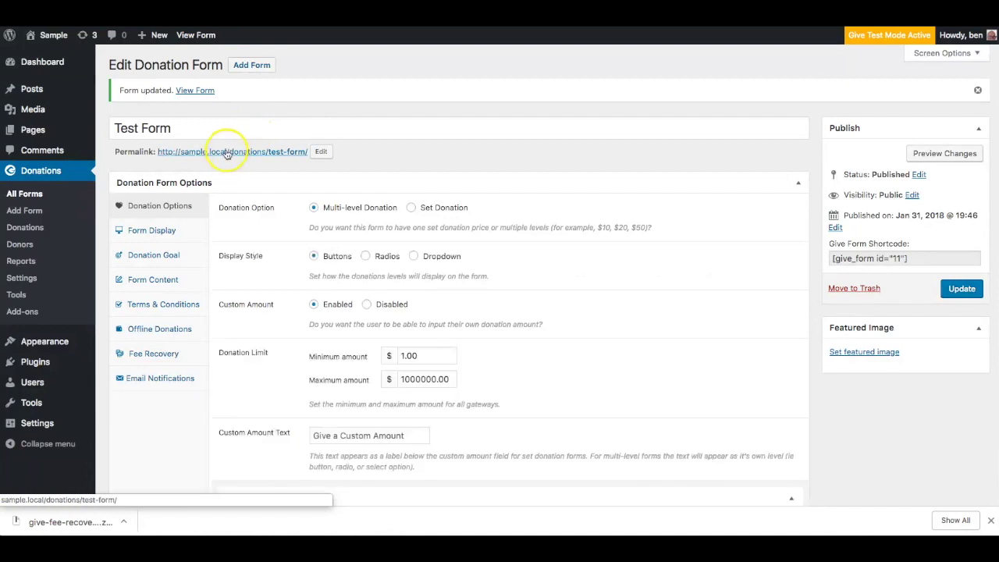
Open the live form in a new tab and try the $4.00 and $25.00 levels.
{"action": "right_click", "coordinate": [226, 153]}
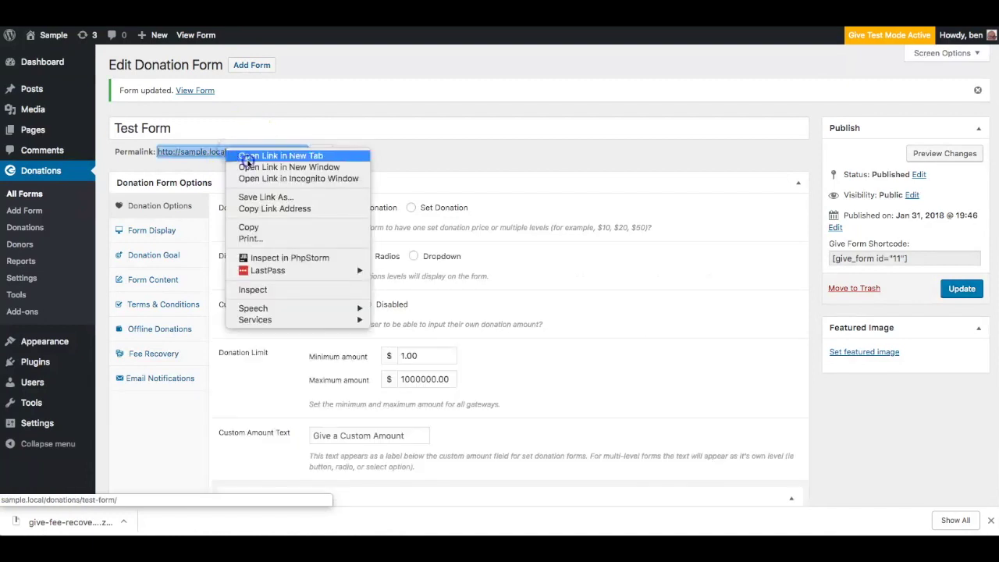
{"action": "left_click", "coordinate": [257, 156]}
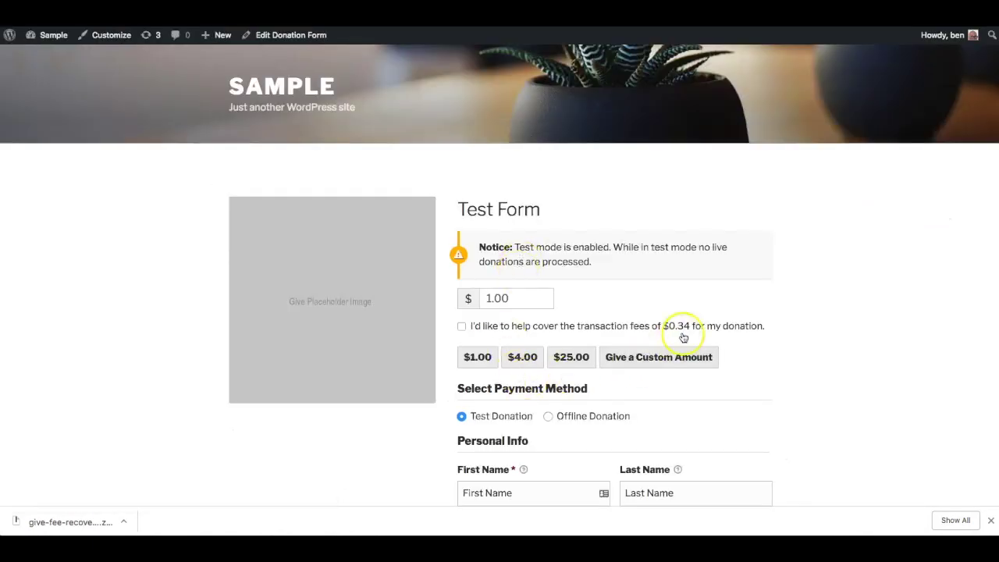
{"action": "left_click", "coordinate": [519, 360]}
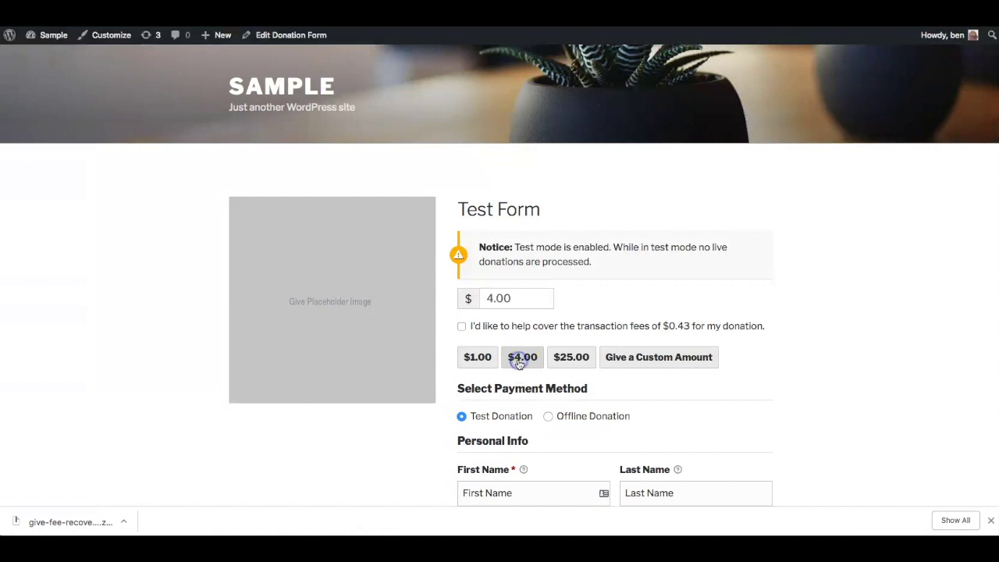
{"action": "left_click", "coordinate": [569, 362]}
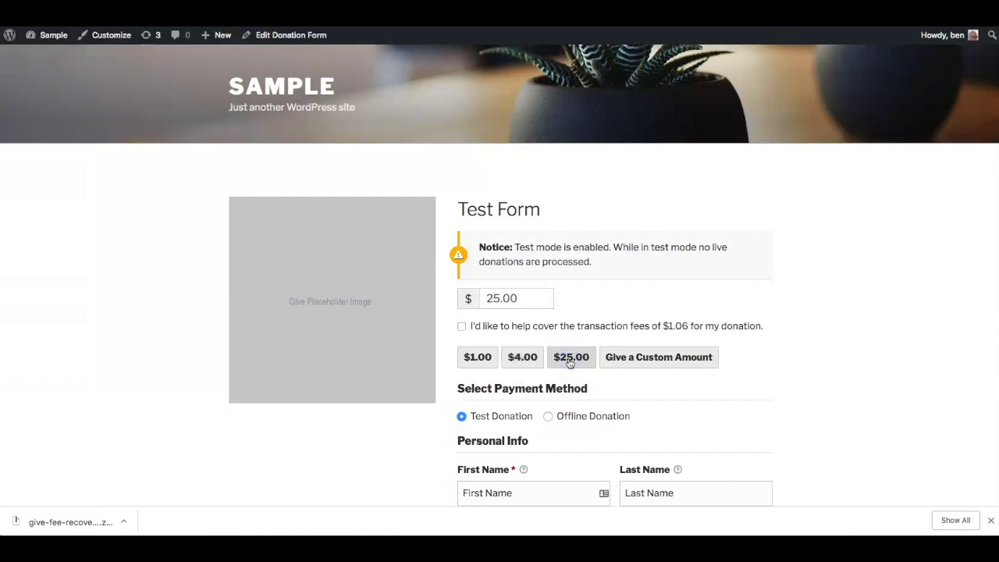
{"action": "left_click", "coordinate": [570, 361]}
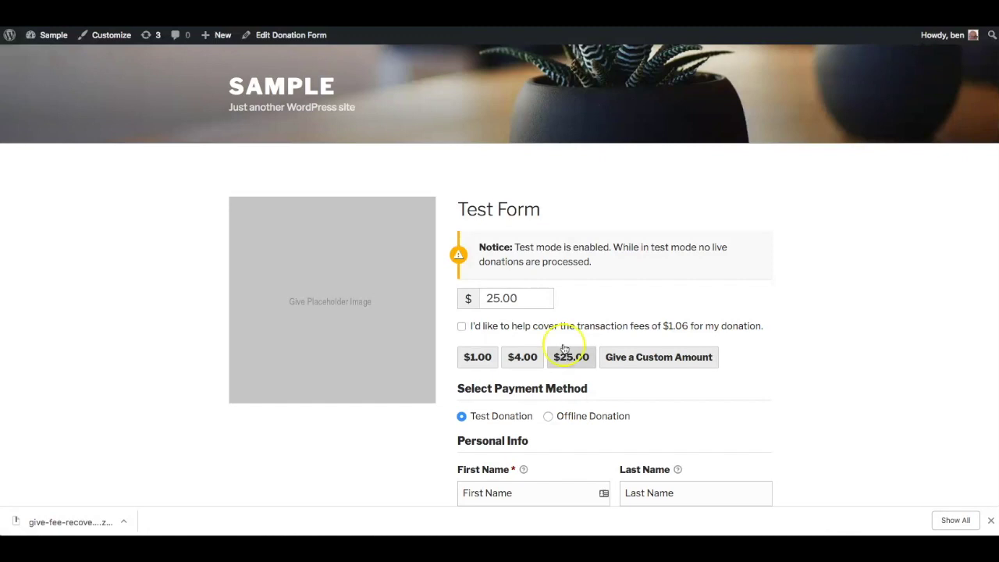
Enter a custom 344.00 donation and opt in to the $10.58 fee.
{"action": "left_click", "coordinate": [535, 301]}
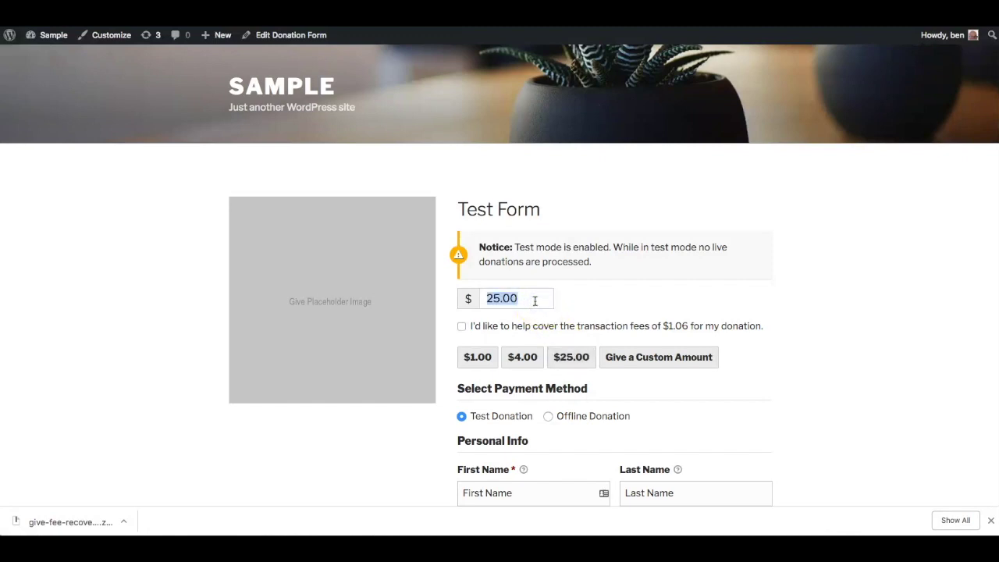
{"action": "type", "text": "344"}
{"action": "left_click", "coordinate": [603, 321]}
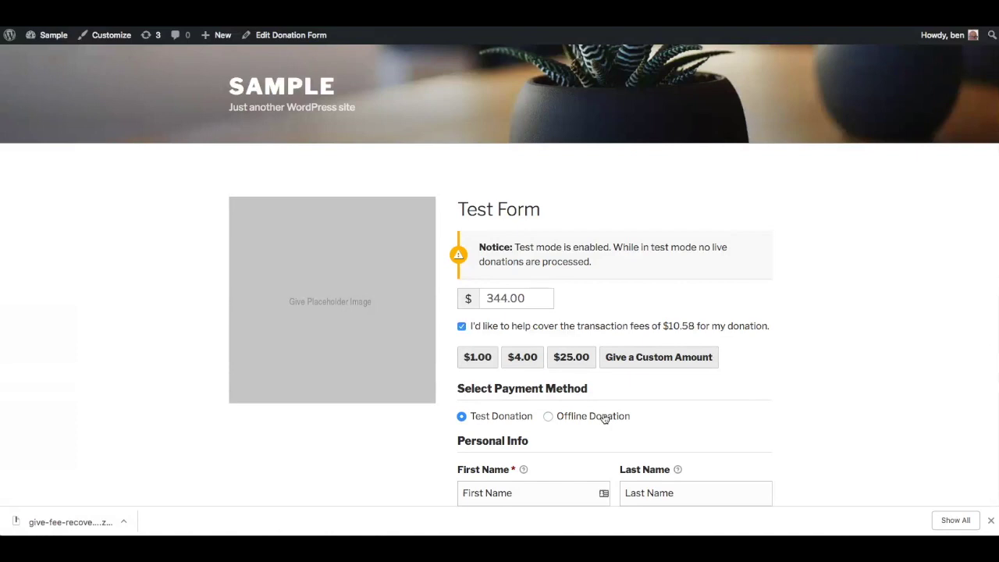
{"action": "left_click", "coordinate": [590, 418]}
Open the Test Form's View link from All Forms in an incognito window.
{"action": "scroll", "coordinate": [589, 418], "scroll_direction": "down", "scroll_amount": 1}
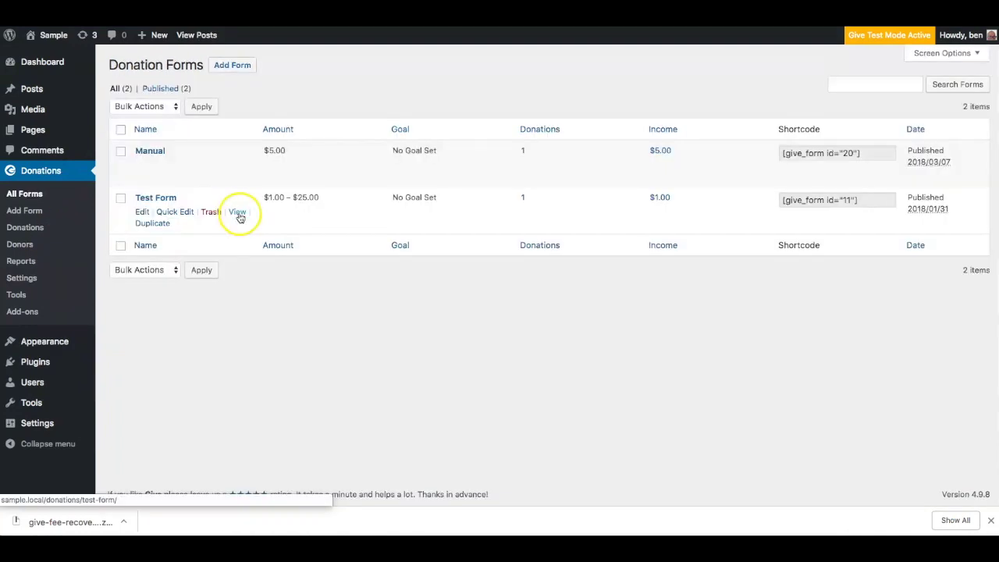
{"action": "right_click", "coordinate": [239, 217]}
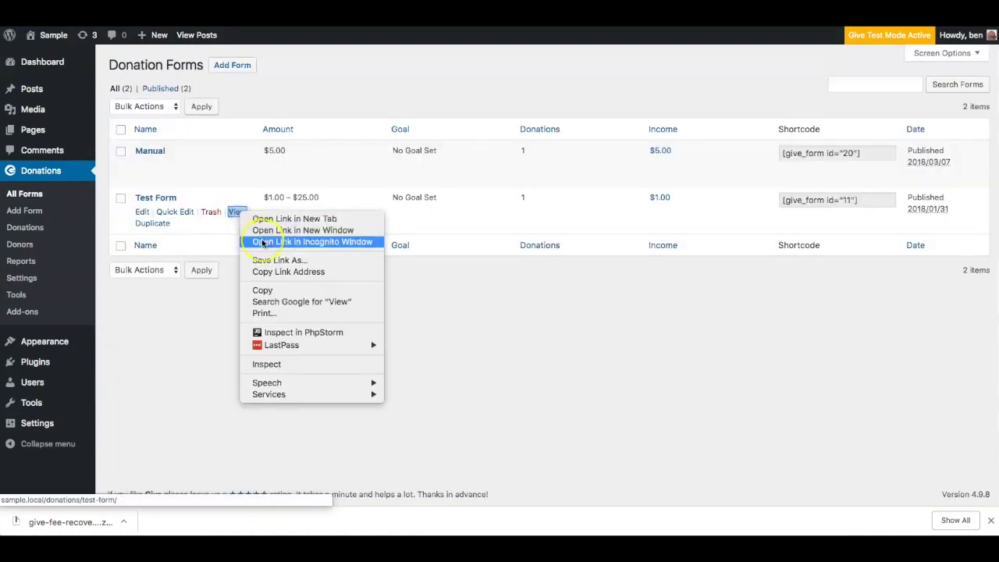
{"action": "left_click", "coordinate": [263, 242]}
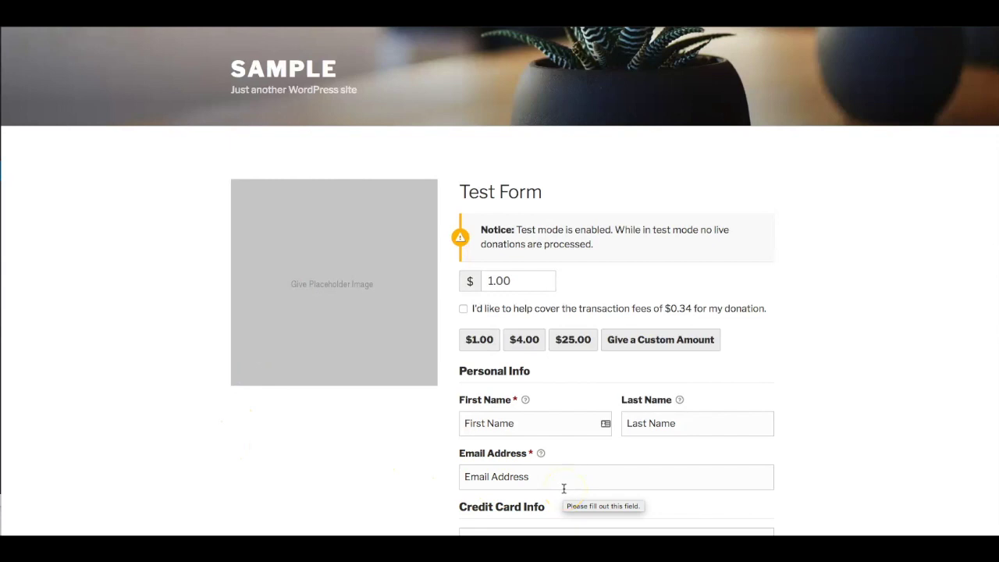
Choose the $25.00 donation level and opt in to cover the transaction fee.
{"action": "scroll", "coordinate": [397, 475], "scroll_direction": "down", "scroll_amount": 2}
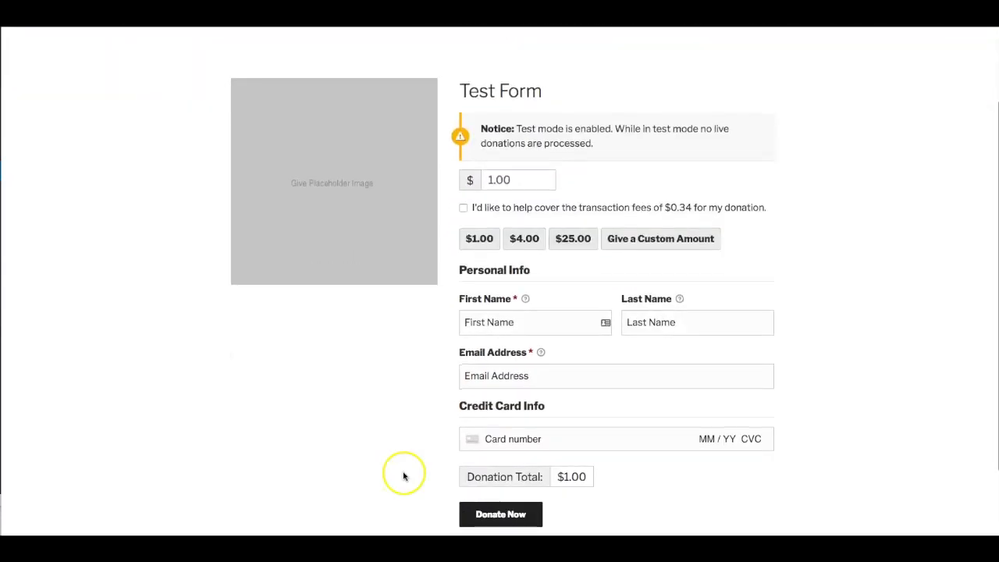
{"action": "scroll", "coordinate": [395, 385], "scroll_direction": "up", "scroll_amount": 2}
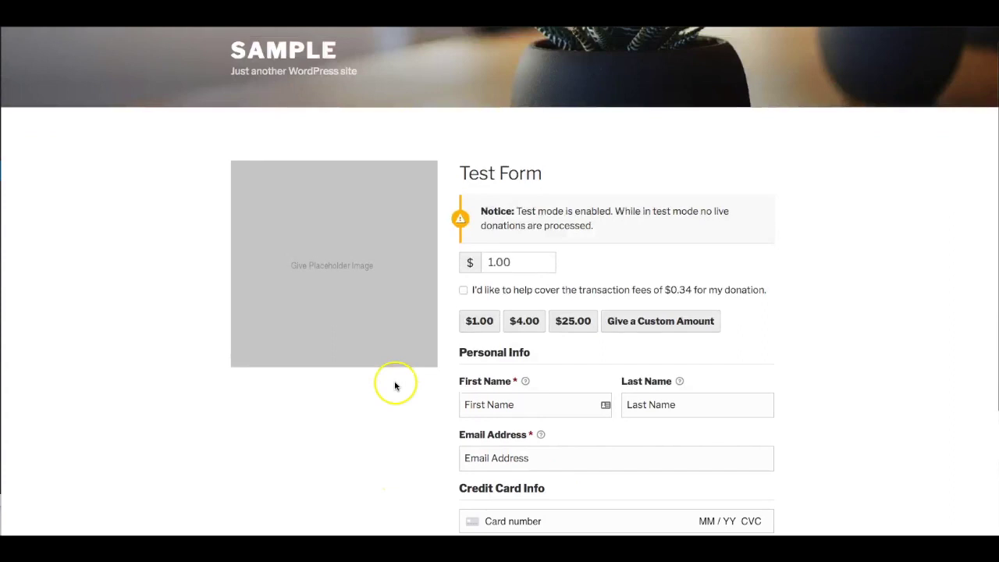
{"action": "left_click", "coordinate": [526, 322]}
{"action": "left_click", "coordinate": [573, 321]}
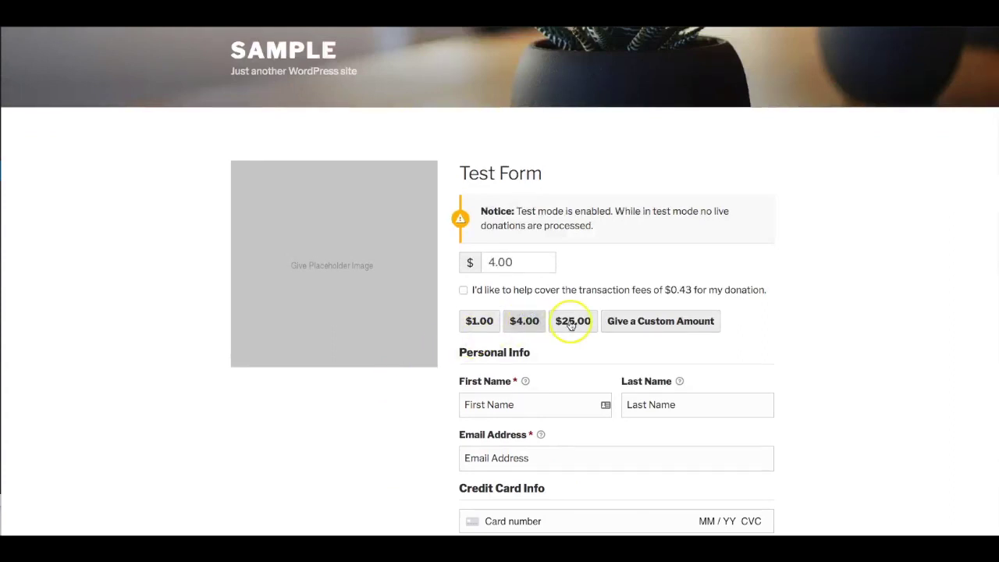
{"action": "left_click", "coordinate": [463, 290]}
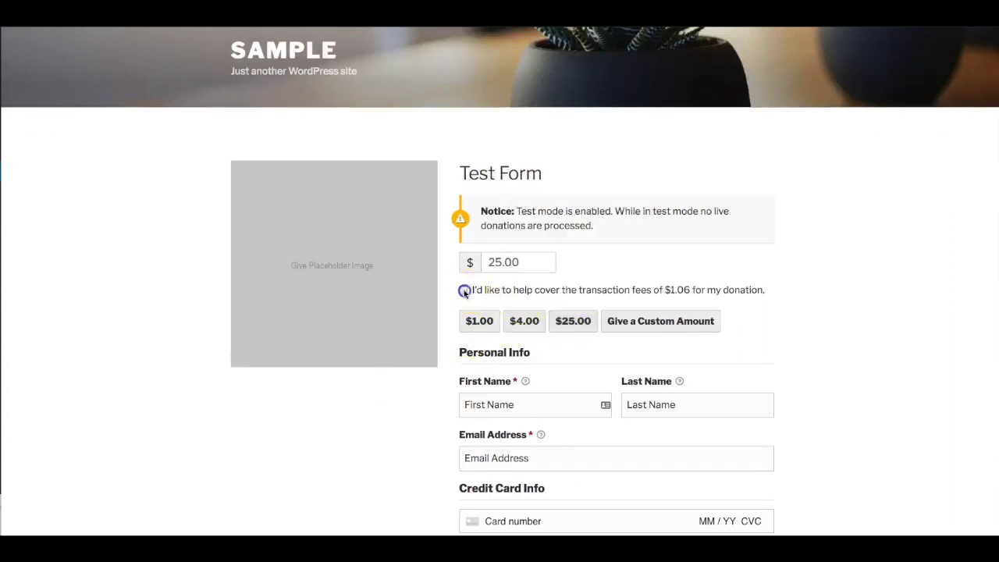
Fill in the donor's first name, last name and e-mail address.
{"action": "scroll", "coordinate": [434, 405], "scroll_direction": "down", "scroll_amount": 1}
{"action": "scroll", "coordinate": [435, 405], "scroll_direction": "down", "scroll_amount": 2}
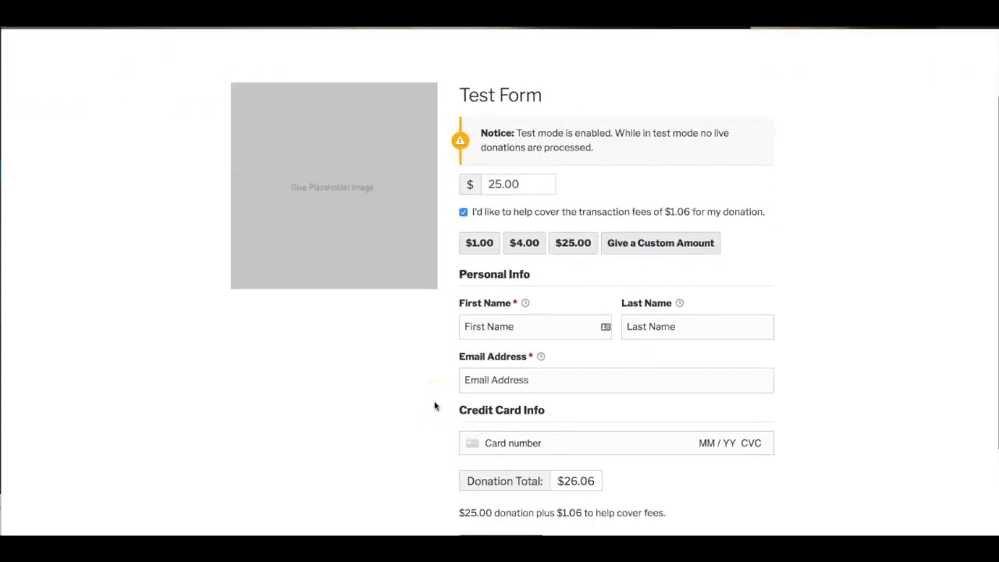
{"action": "left_click", "coordinate": [492, 323]}
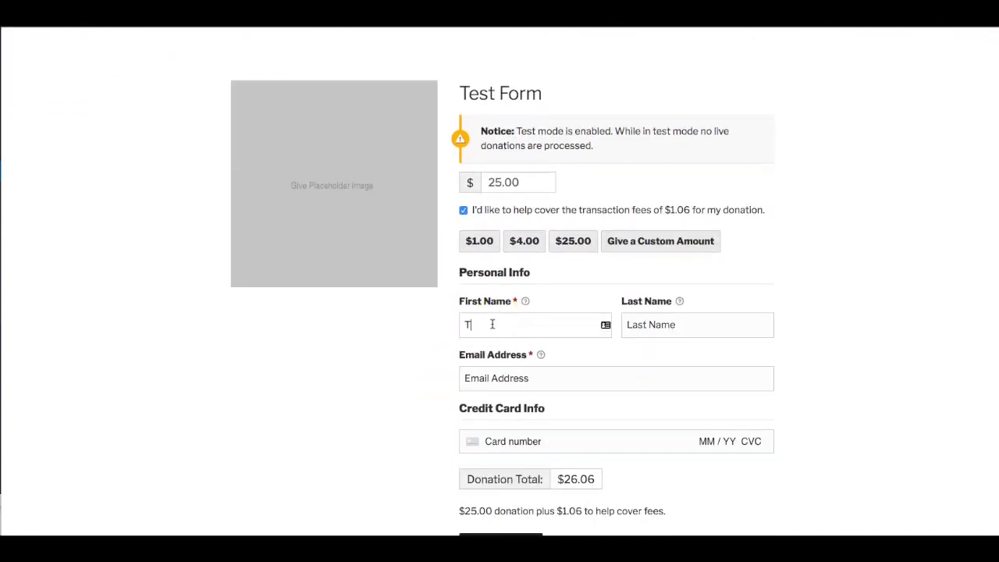
{"action": "key", "text": "Tab"}
{"action": "key", "text": "Tab"}
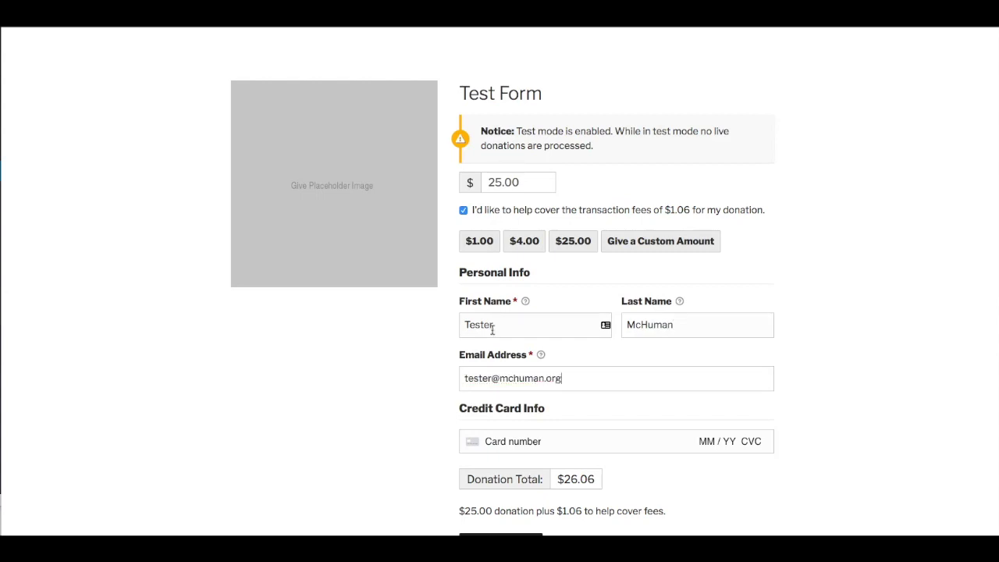
Enter the Stripe test card details and submit the $26.06 donation.
{"action": "left_click", "coordinate": [511, 442]}
{"action": "type", "text": "424"}
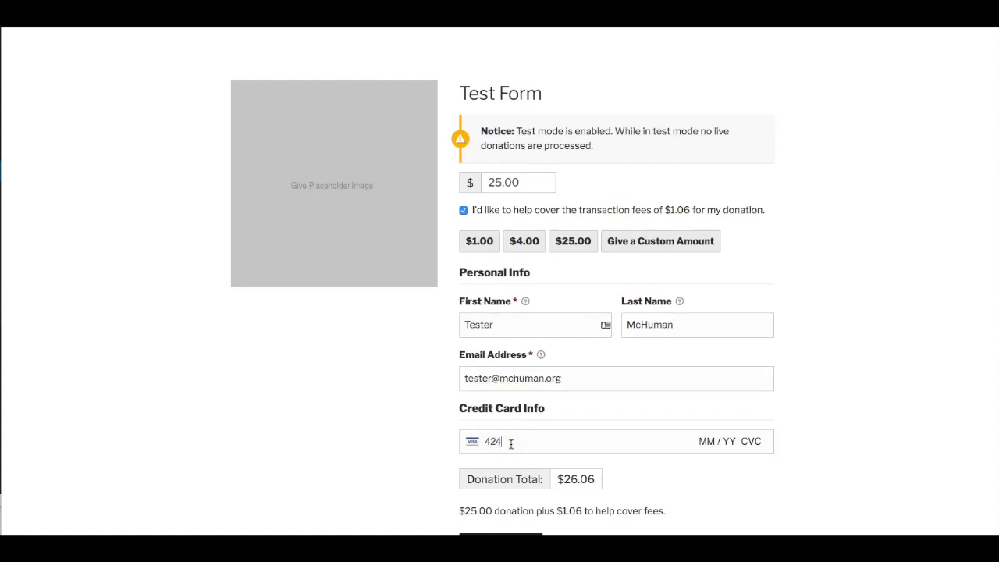
{"action": "type", "text": "2 4242 4242 4242 04 / 24 2"}
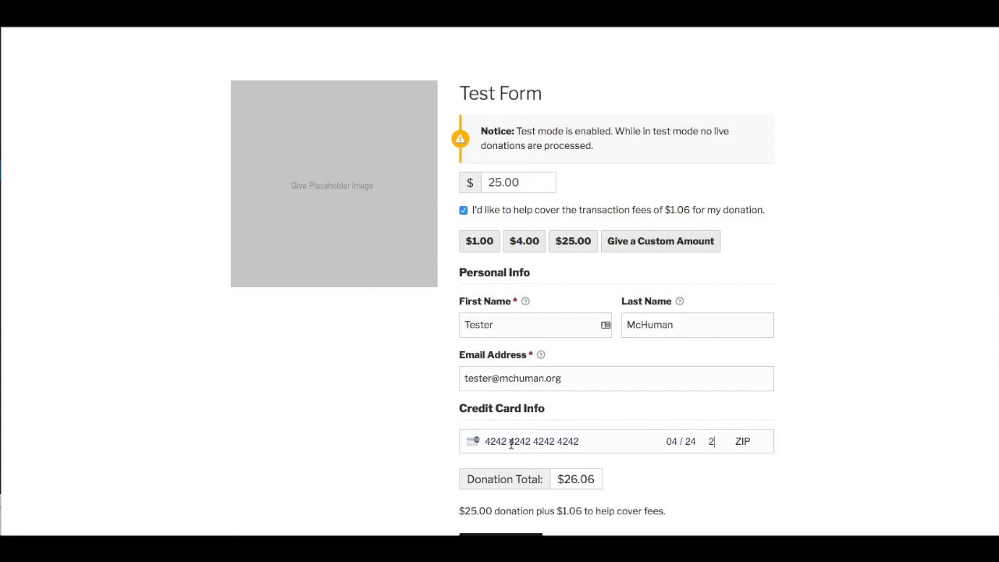
{"action": "type", "text": "42 42222"}
{"action": "scroll", "coordinate": [416, 473], "scroll_direction": "down", "scroll_amount": 1}
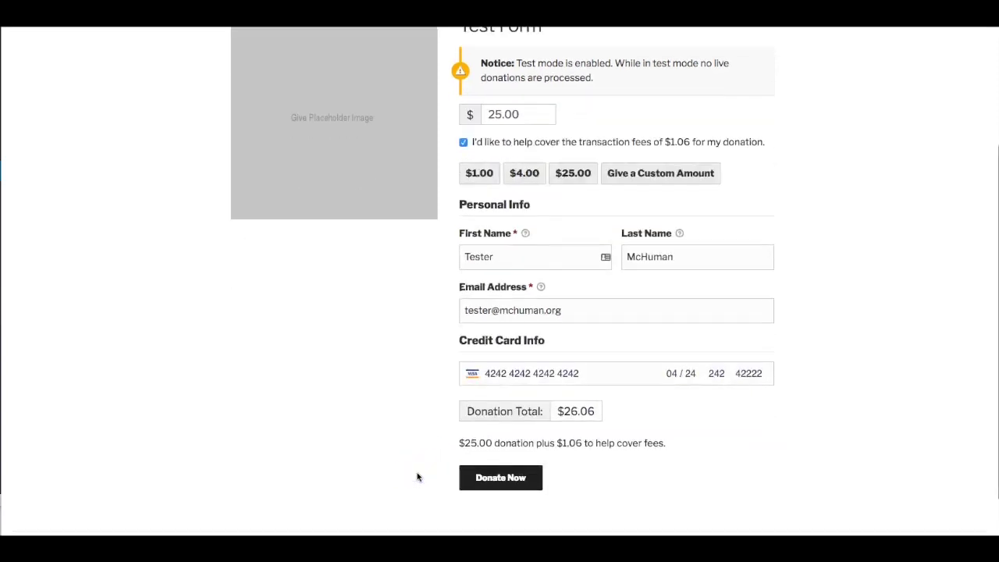
{"action": "left_click", "coordinate": [478, 485]}
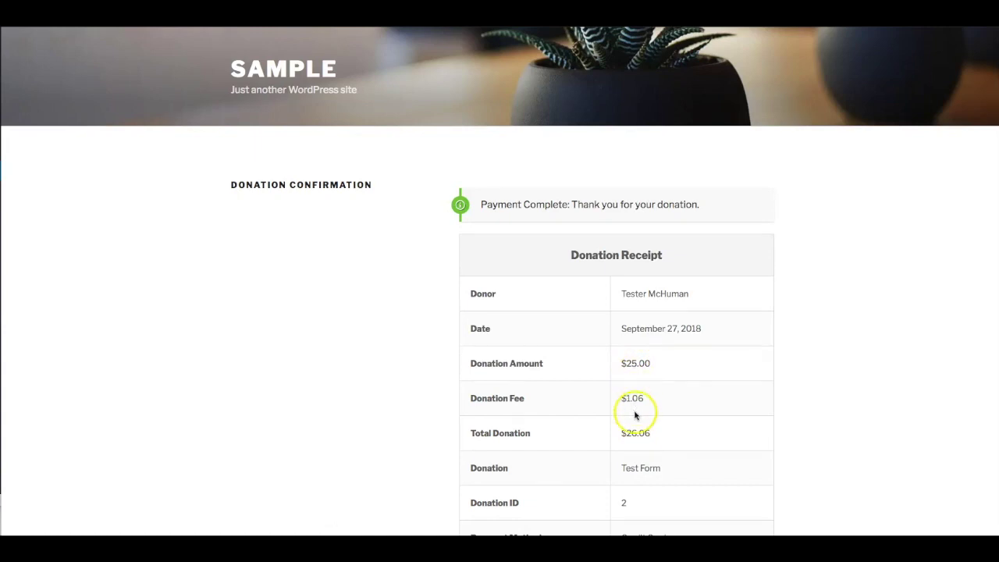
Scroll the Donation Receipt to check the $25.00 donation, $1.06 fee and $26.06 total.
{"action": "scroll", "coordinate": [531, 475], "scroll_direction": "down", "scroll_amount": 2}
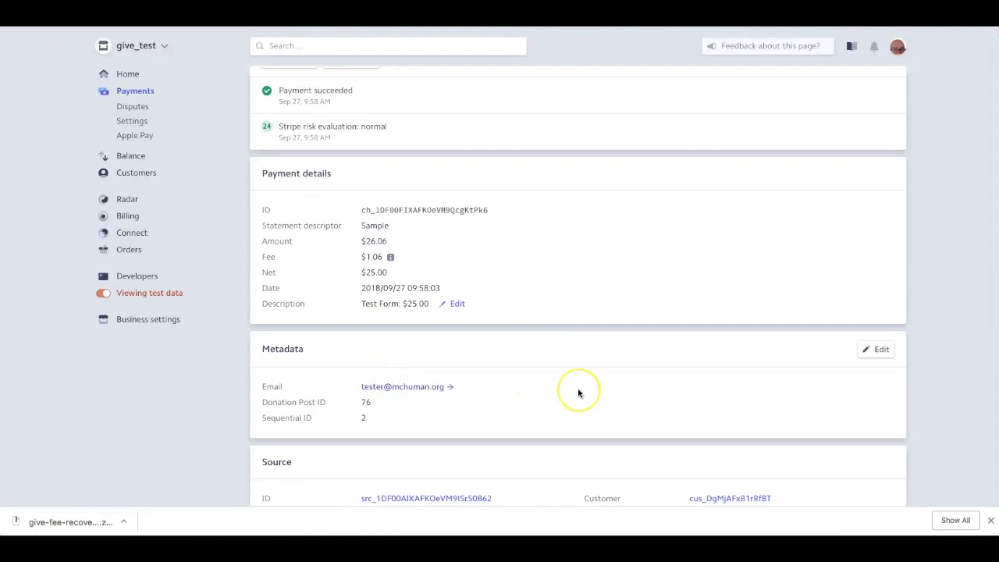
Check the Stripe payment details: $26.06 amount, $1.06 fee and $25.00 net.
{"action": "scroll", "coordinate": [578, 393], "scroll_direction": "up", "scroll_amount": 1}
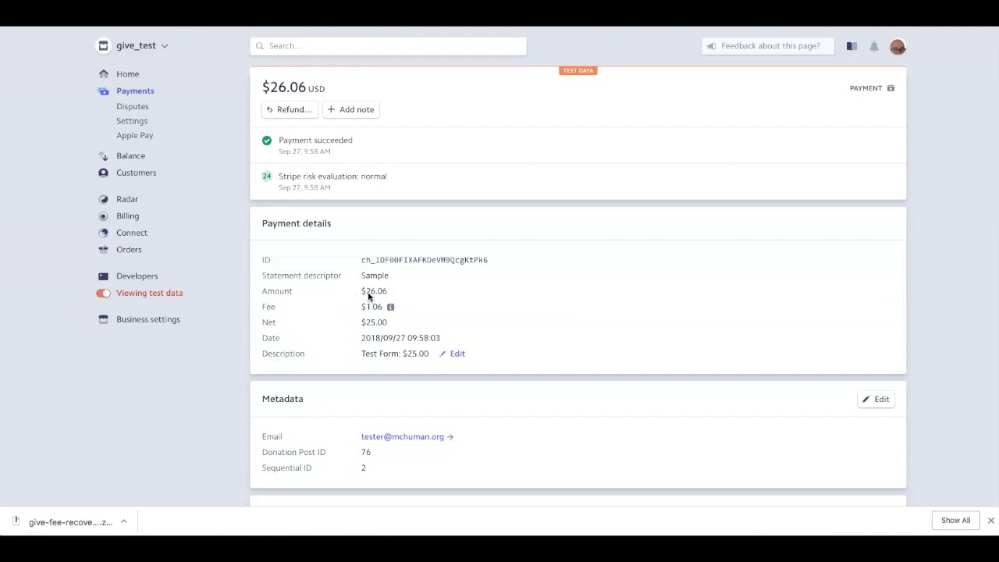
{"action": "left_click", "coordinate": [368, 314]}
{"action": "left_click", "coordinate": [371, 327]}
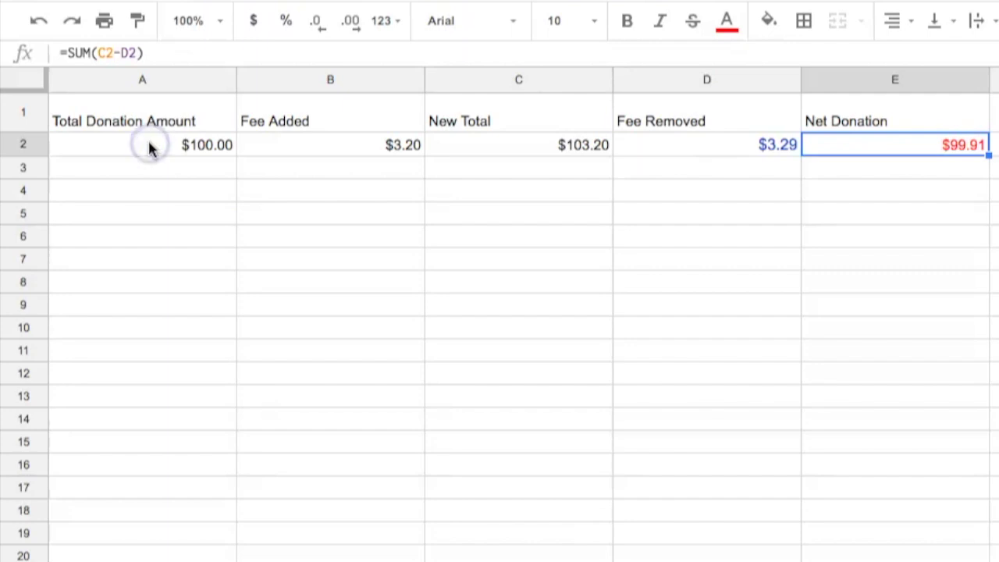
{"action": "left_click", "coordinate": [305, 140]}
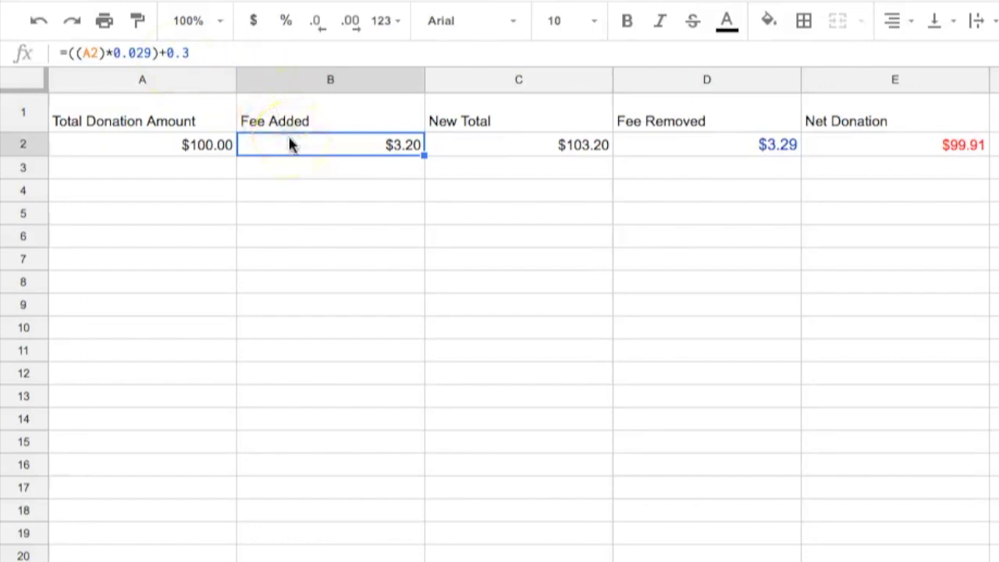
{"action": "left_click", "coordinate": [549, 153]}
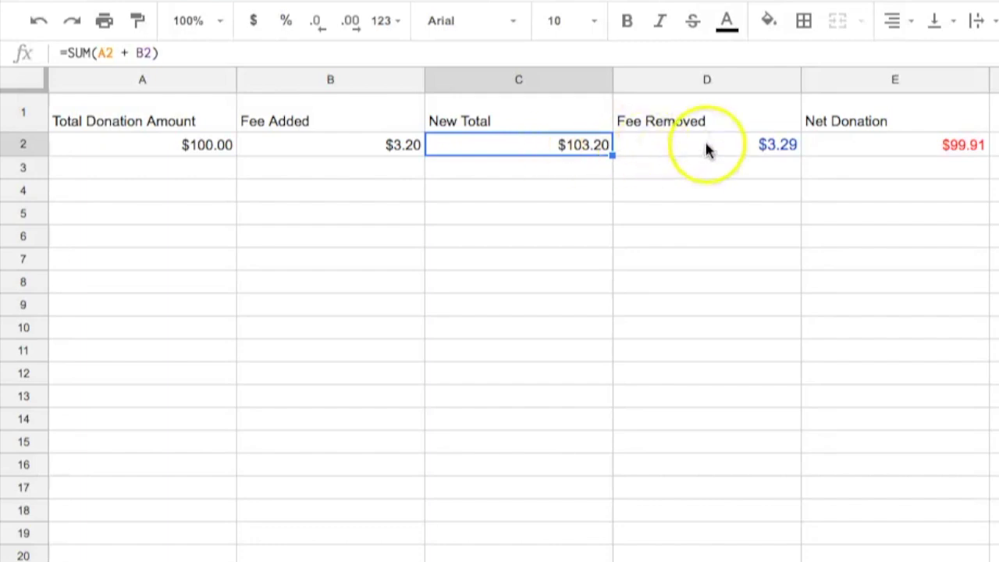
{"action": "left_click", "coordinate": [783, 154]}
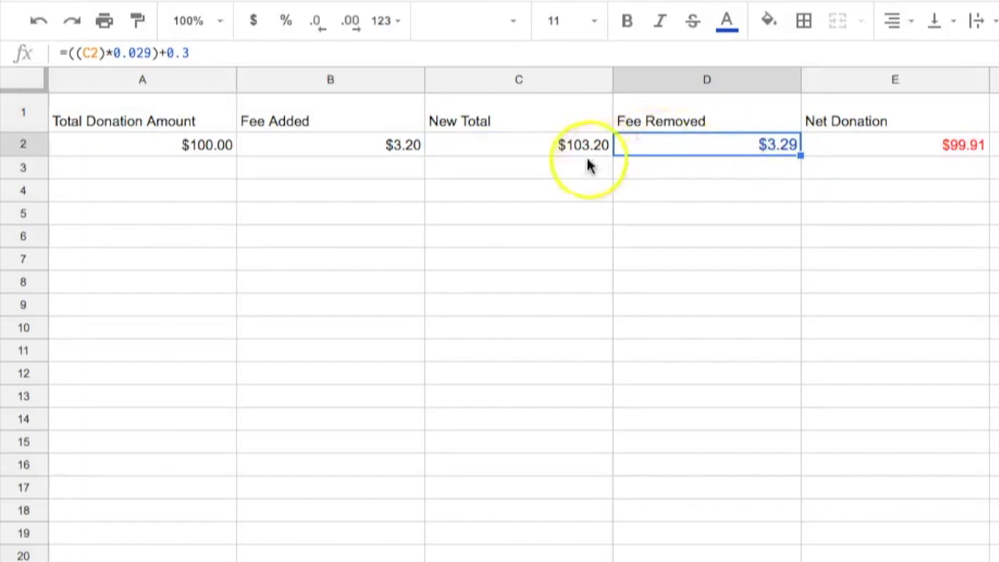
{"action": "left_click", "coordinate": [882, 149]}
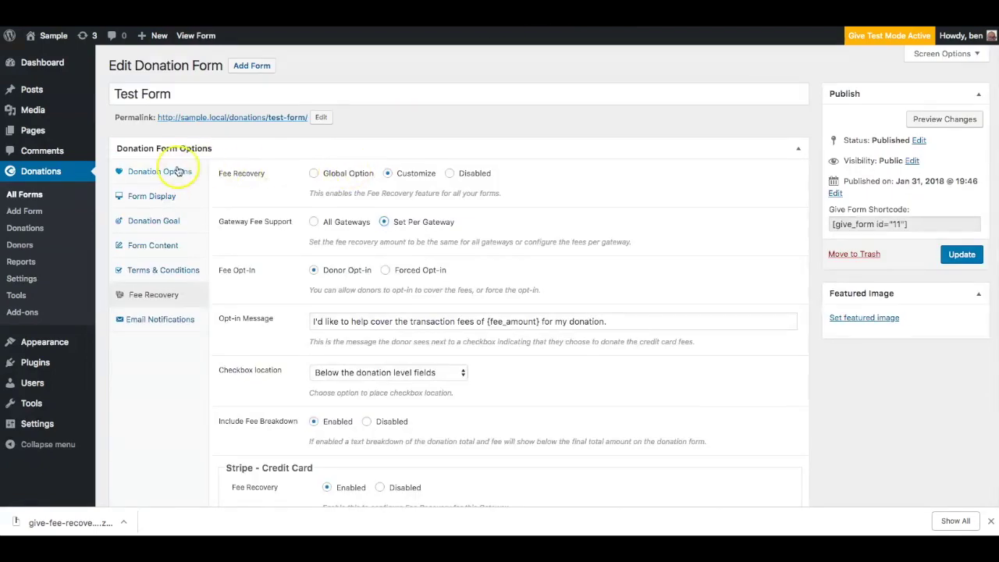
{"action": "left_click", "coordinate": [165, 172]}
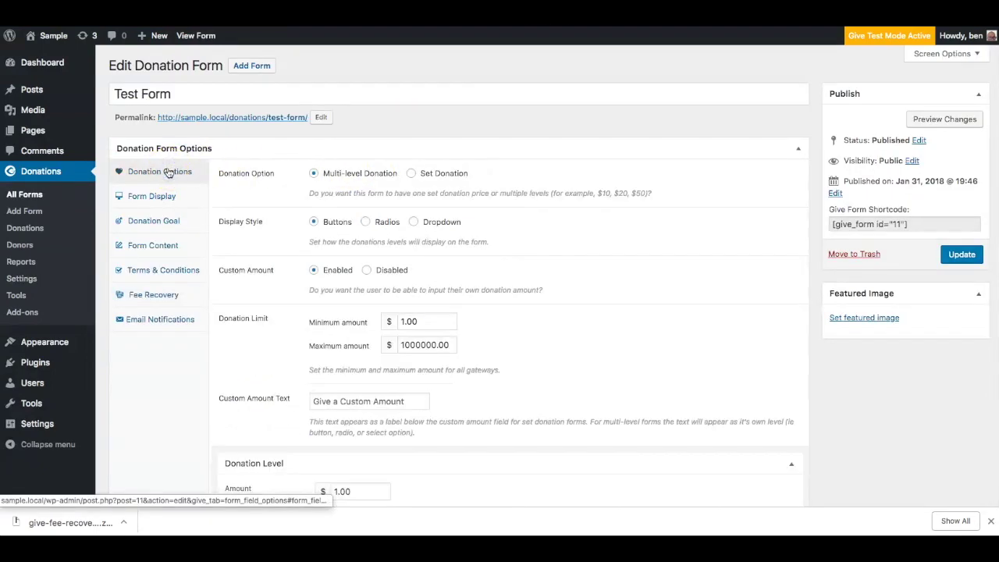
{"action": "left_click", "coordinate": [144, 302]}
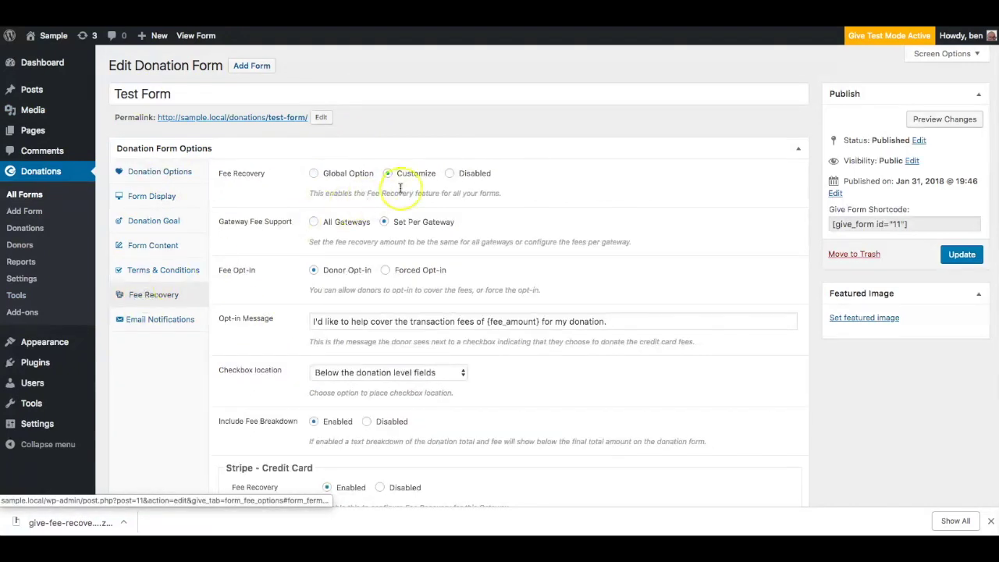
{"action": "left_click", "coordinate": [337, 175]}
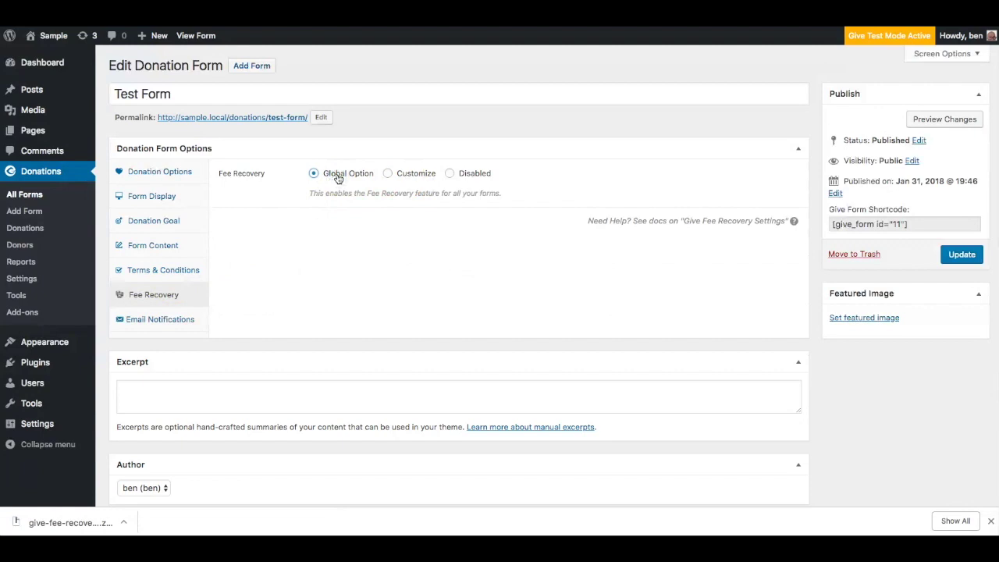
{"action": "left_click", "coordinate": [411, 175]}
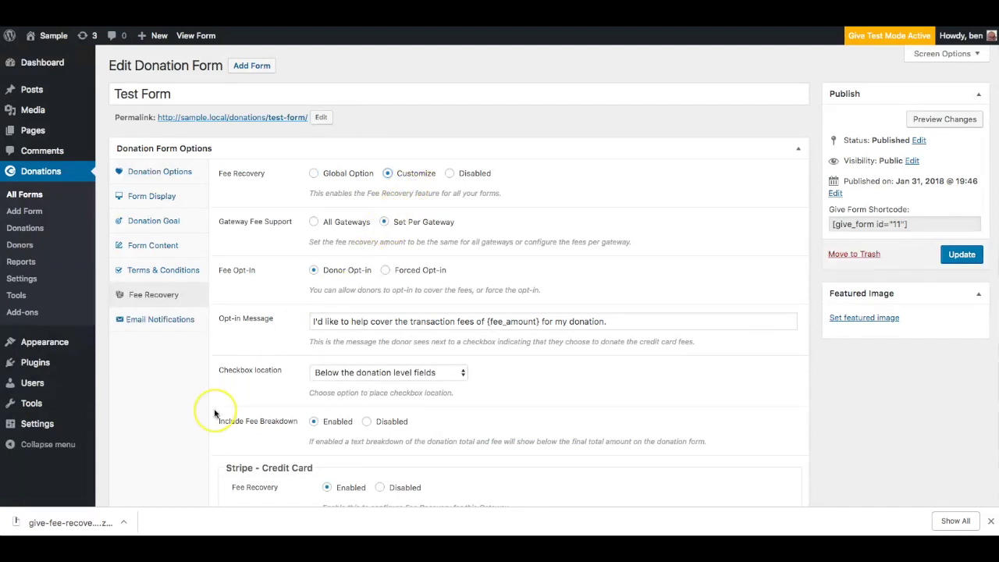
{"action": "scroll", "coordinate": [214, 414], "scroll_direction": "down", "scroll_amount": 5}
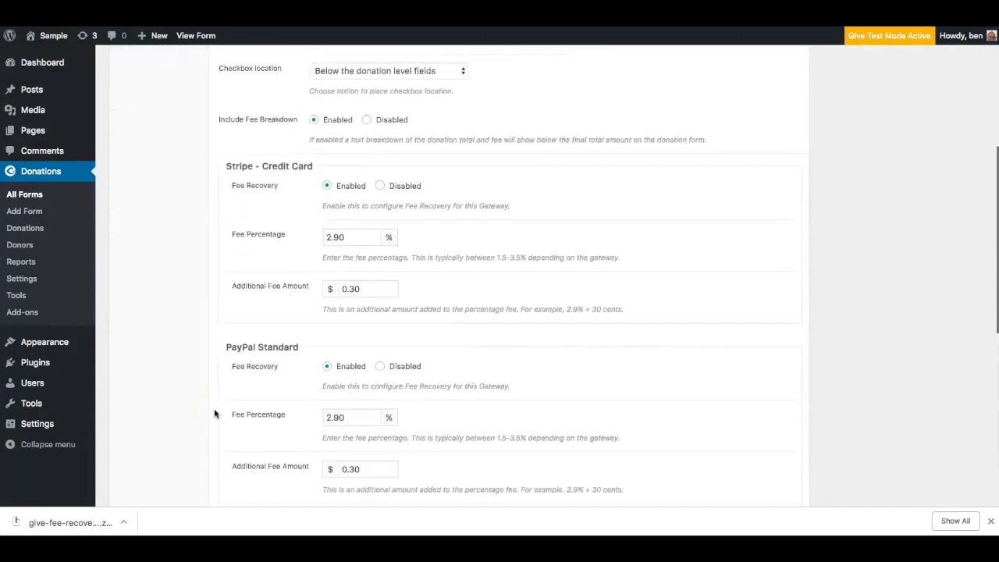
{"action": "scroll", "coordinate": [215, 414], "scroll_direction": "down", "scroll_amount": 2}
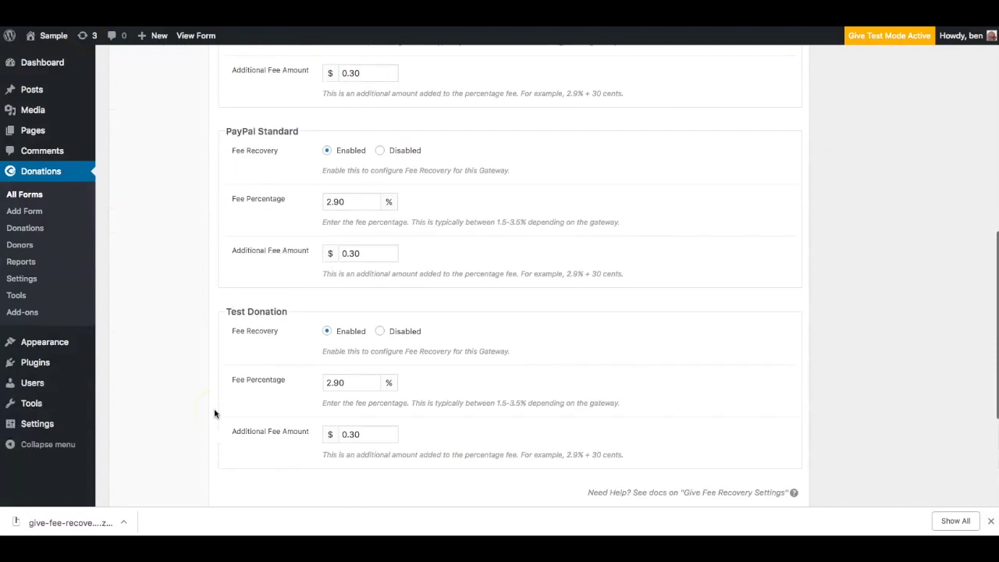
{"action": "scroll", "coordinate": [214, 414], "scroll_direction": "up", "scroll_amount": 3}
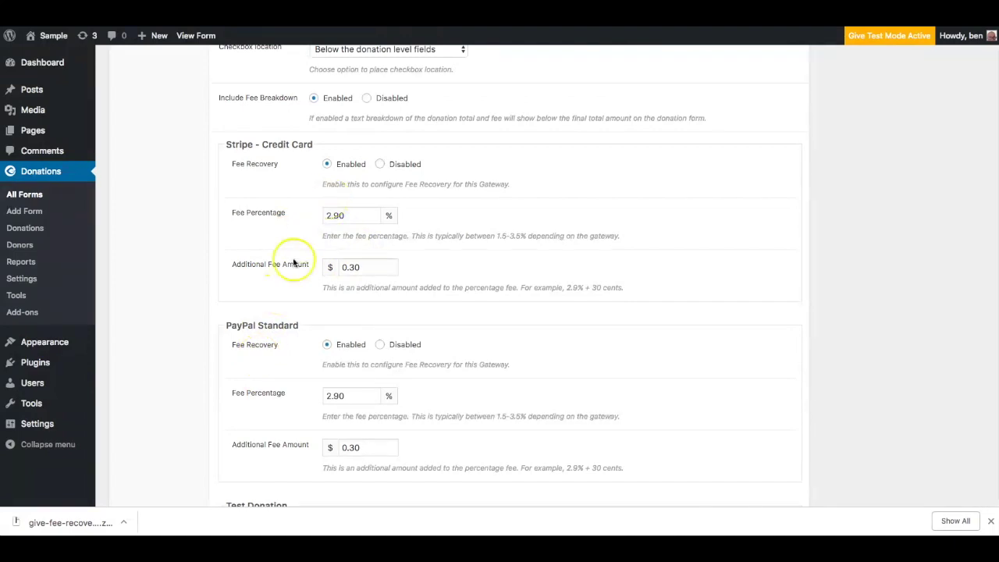
{"action": "scroll", "coordinate": [278, 386], "scroll_direction": "down", "scroll_amount": 2}
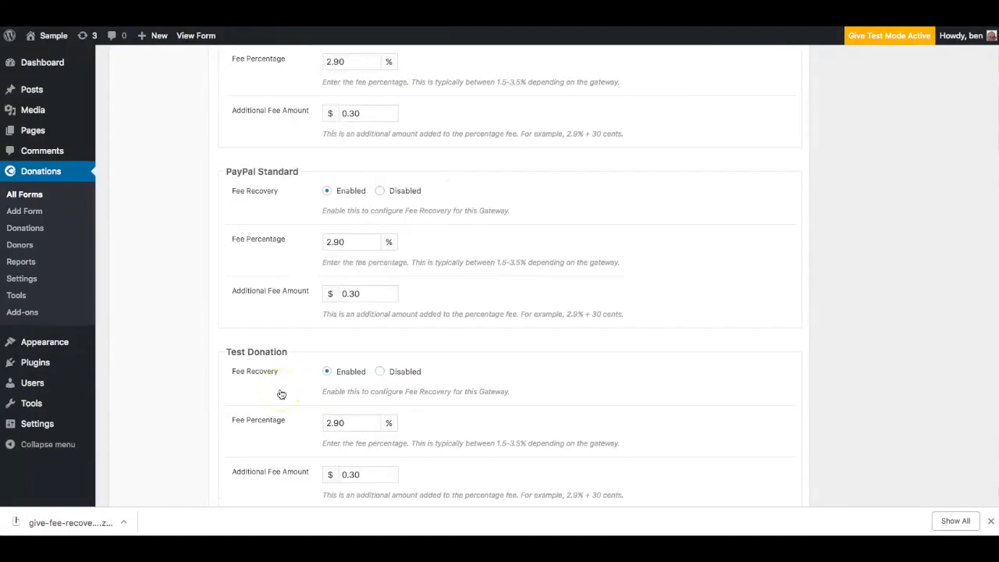
{"action": "scroll", "coordinate": [280, 395], "scroll_direction": "down", "scroll_amount": 1}
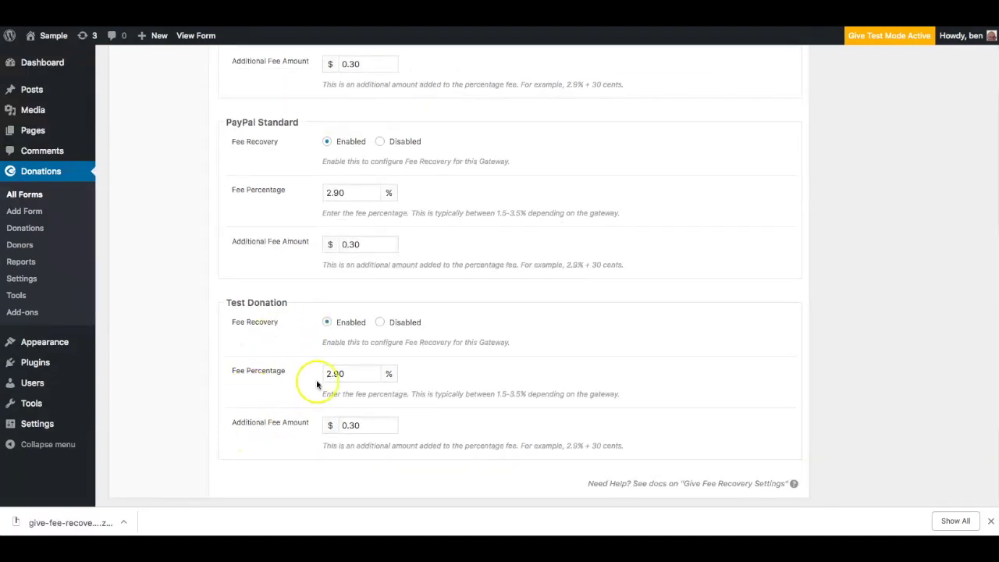
{"action": "scroll", "coordinate": [277, 314], "scroll_direction": "up", "scroll_amount": 2}
{"action": "scroll", "coordinate": [271, 315], "scroll_direction": "up", "scroll_amount": 5}
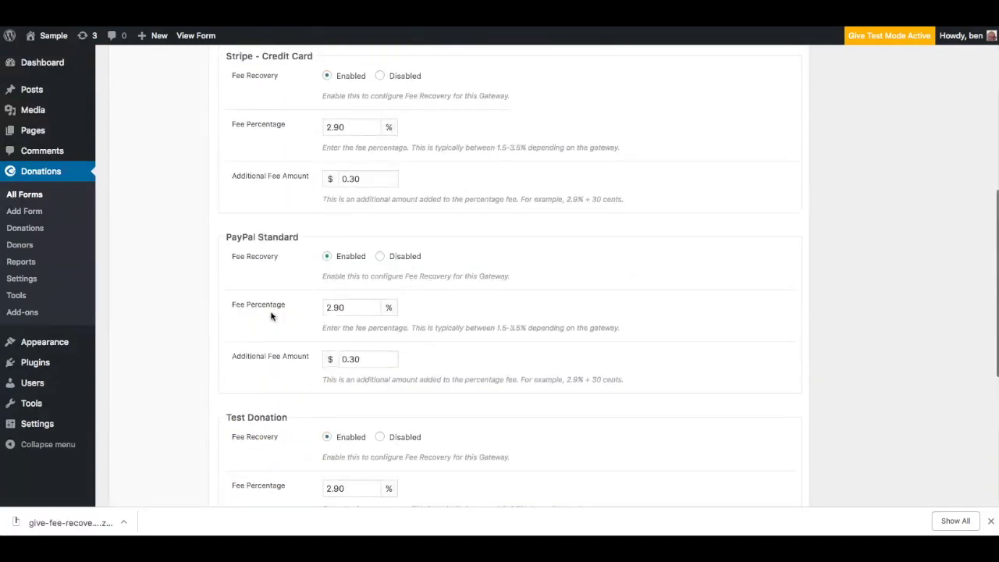
{"action": "scroll", "coordinate": [271, 315], "scroll_direction": "up", "scroll_amount": 4}
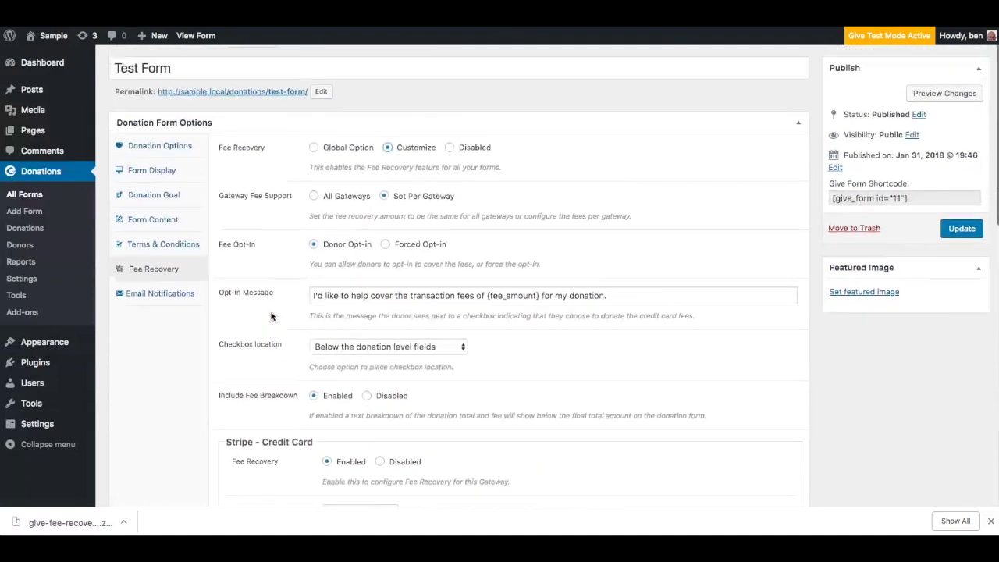